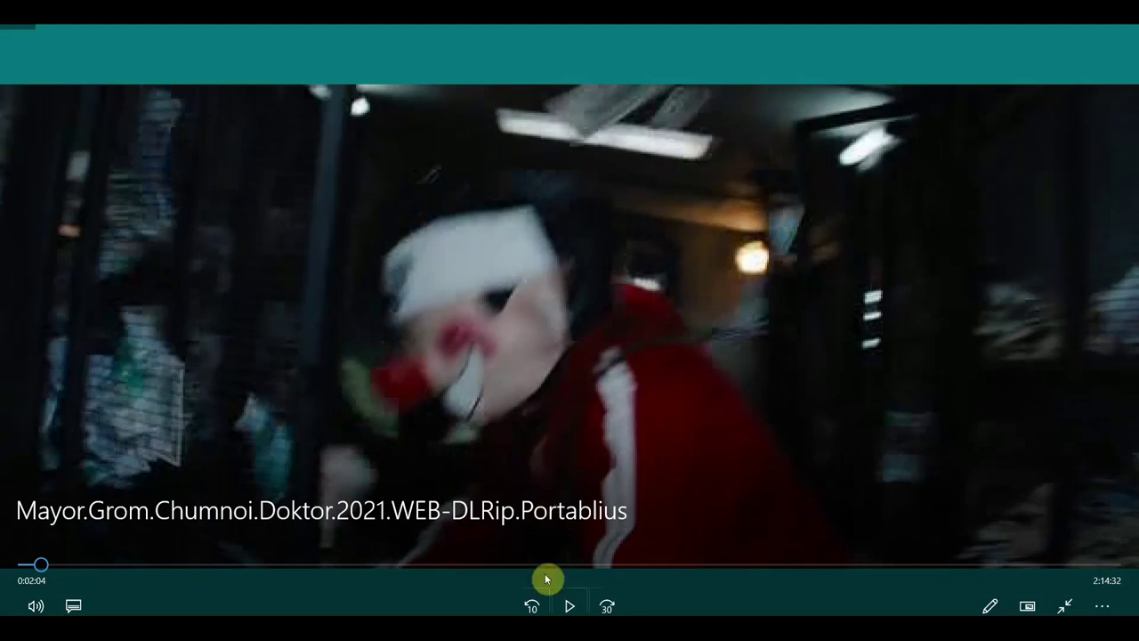
- Skip the Movies & TV film ahead to a later scene on the seek bar
{"action": "left_click", "coordinate": [1026, 563]}
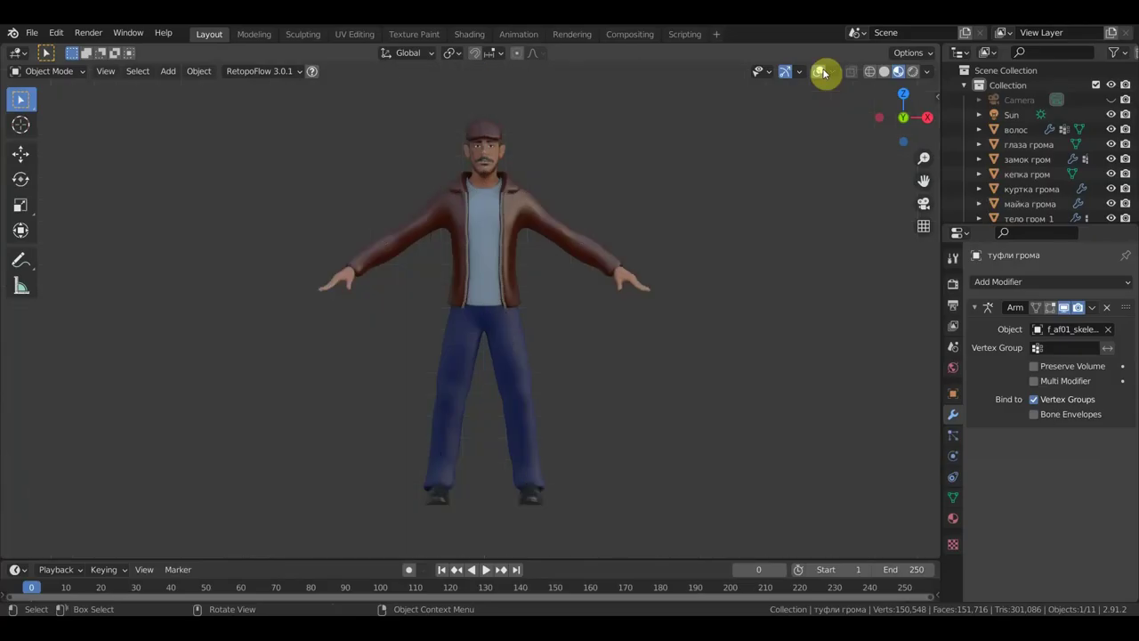
- Inspect Grom's head and cap up close, then zoom out and show the grid and bones
{"action": "scroll", "coordinate": [735, 239], "scroll_direction": "up", "scroll_amount": 3}
{"action": "middle_click_drag", "start_coordinate": [733, 234], "coordinate": [694, 426], "text": "shift"}
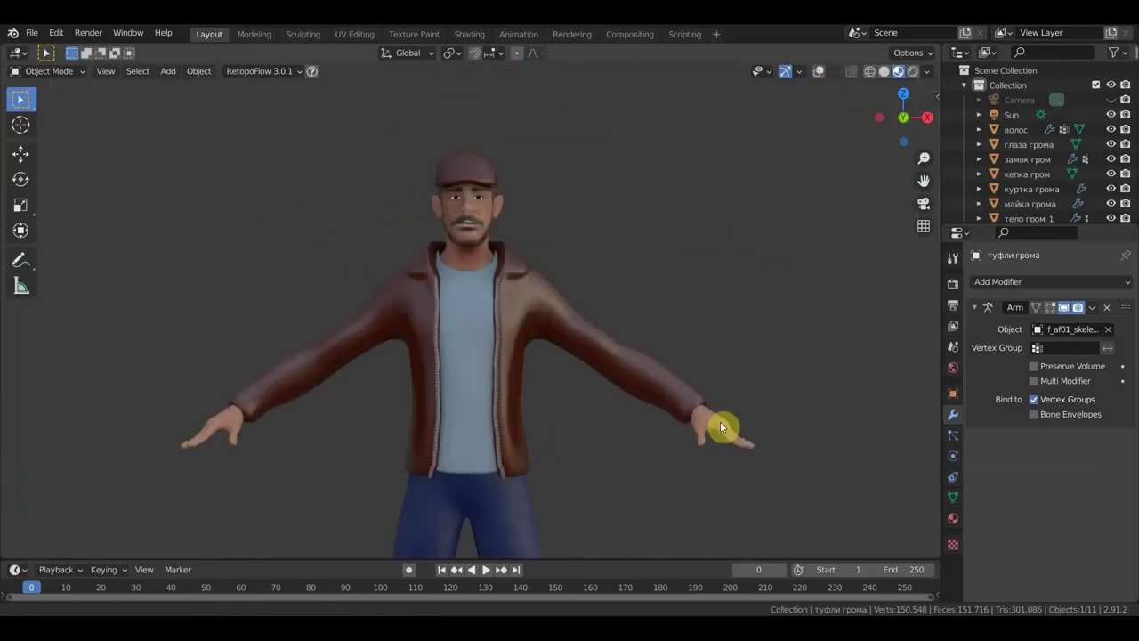
{"action": "scroll", "coordinate": [694, 425], "scroll_direction": "up", "scroll_amount": 3}
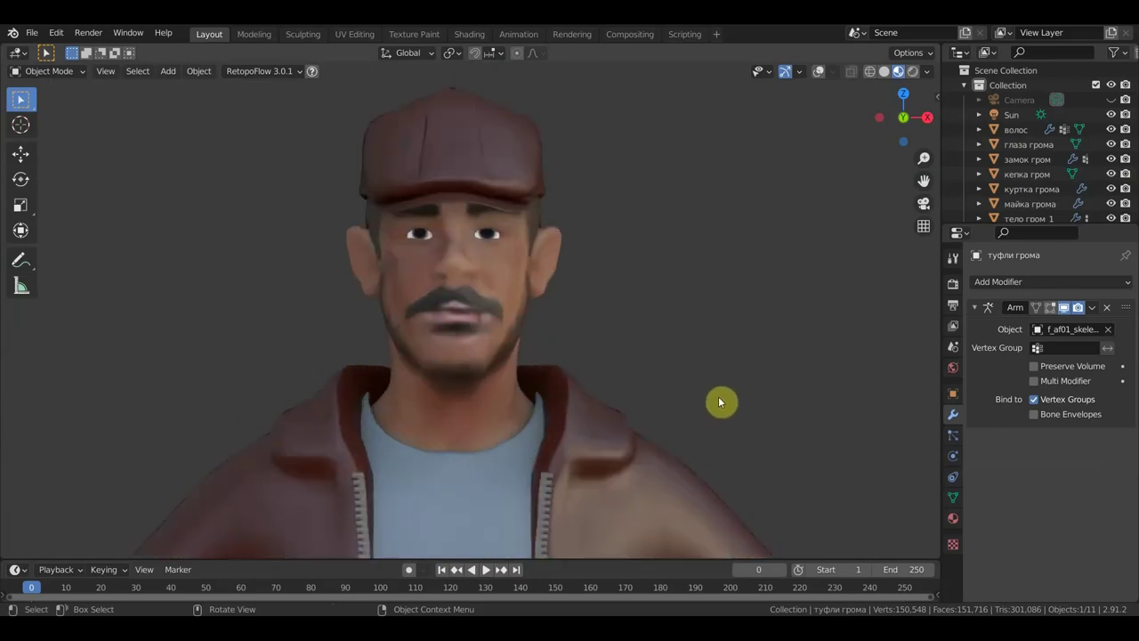
{"action": "scroll", "coordinate": [722, 400], "scroll_direction": "up", "scroll_amount": 3}
{"action": "mouse_move", "coordinate": [735, 410]}
{"action": "middle_mouse_down"}
{"action": "mouse_move", "coordinate": [752, 410]}
{"action": "mouse_move", "coordinate": [694, 414]}
{"action": "mouse_move", "coordinate": [724, 410]}
{"action": "mouse_move", "coordinate": [585, 394]}
{"action": "mouse_move", "coordinate": [686, 382]}
{"action": "mouse_move", "coordinate": [760, 394]}
{"action": "mouse_move", "coordinate": [716, 364]}
{"action": "mouse_move", "coordinate": [742, 382]}
{"action": "middle_mouse_up"}
{"action": "scroll", "coordinate": [709, 401], "scroll_direction": "down", "scroll_amount": 2}
{"action": "scroll", "coordinate": [697, 400], "scroll_direction": "down", "scroll_amount": 2}
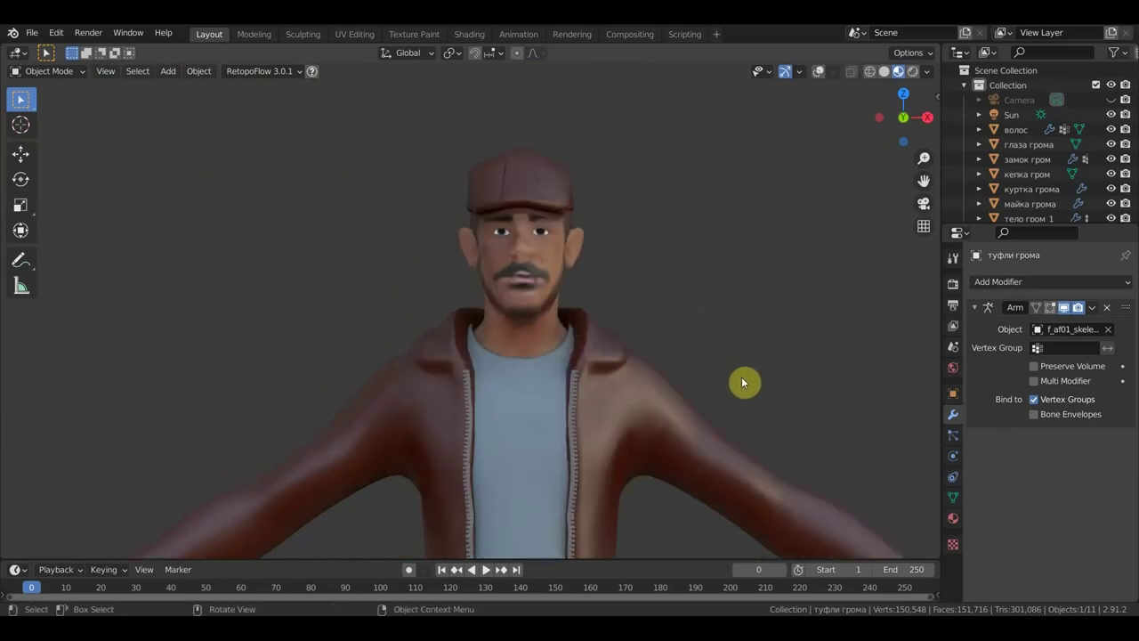
{"action": "scroll", "coordinate": [741, 376], "scroll_direction": "down", "scroll_amount": 3}
{"action": "scroll", "coordinate": [692, 304], "scroll_direction": "down", "scroll_amount": 1}
{"action": "scroll", "coordinate": [704, 267], "scroll_direction": "down", "scroll_amount": 1}
{"action": "scroll", "coordinate": [703, 271], "scroll_direction": "down", "scroll_amount": 1}
{"action": "scroll", "coordinate": [707, 258], "scroll_direction": "down", "scroll_amount": 2}
{"action": "scroll", "coordinate": [712, 256], "scroll_direction": "up", "scroll_amount": 2}
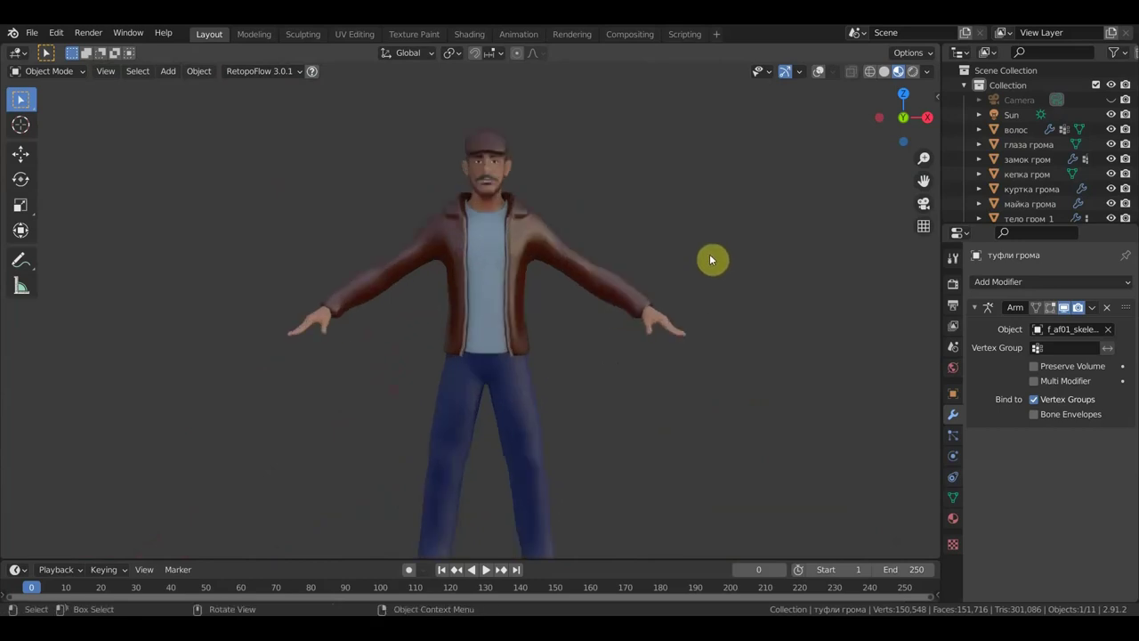
{"action": "left_click", "coordinate": [816, 71]}
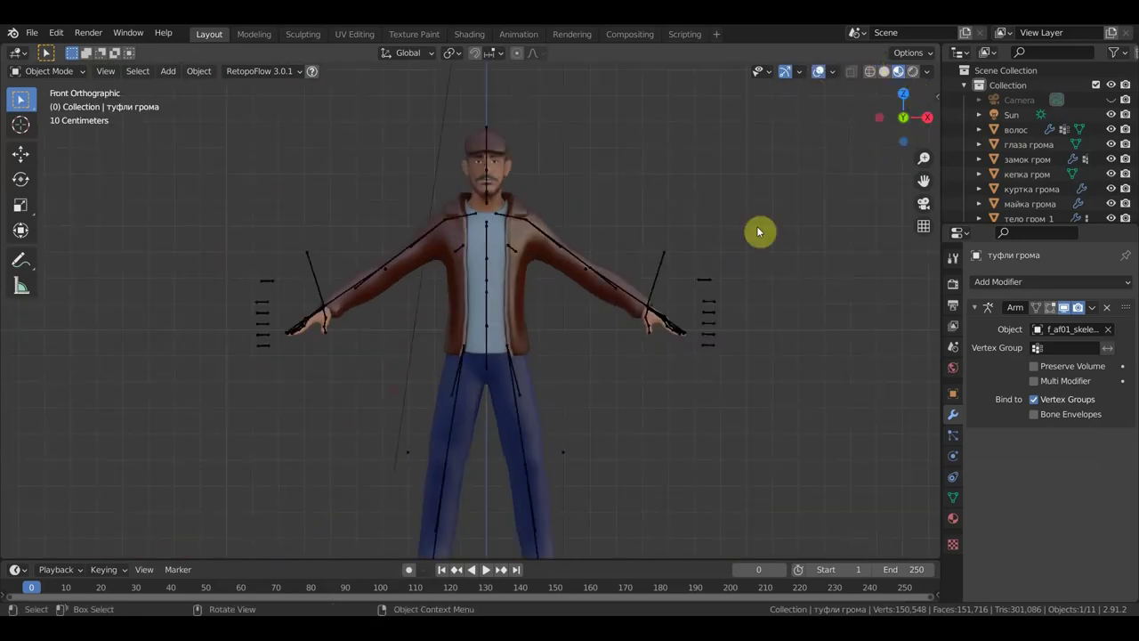
{"action": "left_click", "coordinate": [661, 259]}
{"action": "left_click", "coordinate": [49, 71]}
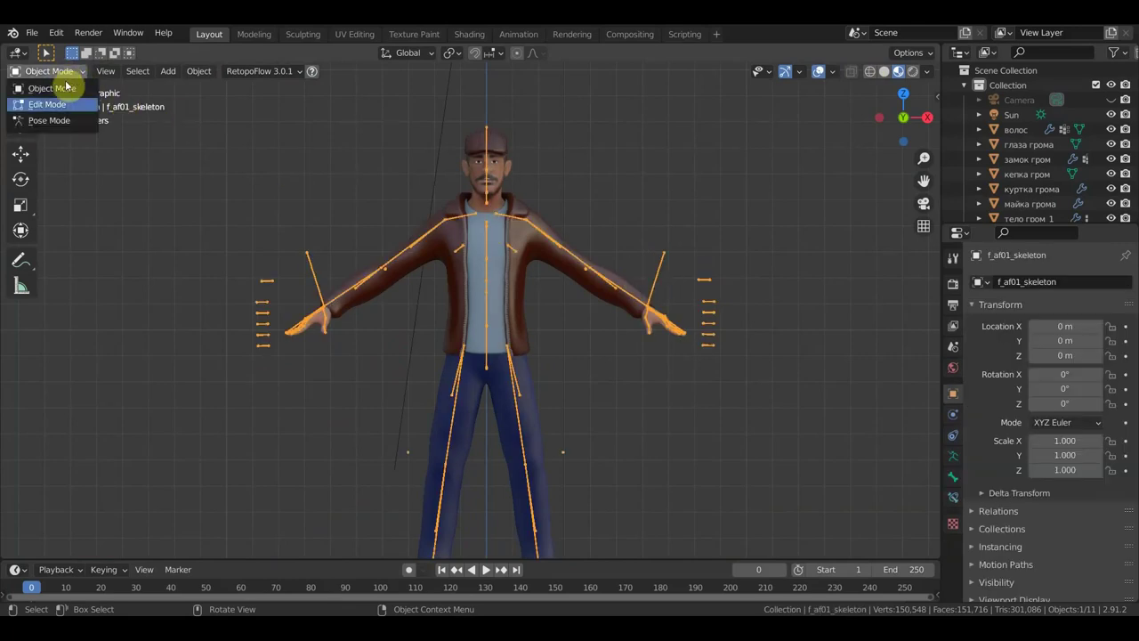
{"action": "left_click", "coordinate": [55, 117]}
{"action": "mouse_move", "coordinate": [561, 352]}
{"action": "middle_mouse_down"}
{"action": "mouse_move", "coordinate": [300, 360]}
{"action": "mouse_move", "coordinate": [624, 351]}
{"action": "mouse_move", "coordinate": [536, 355]}
{"action": "middle_mouse_up"}
{"action": "key", "text": "KP_1"}
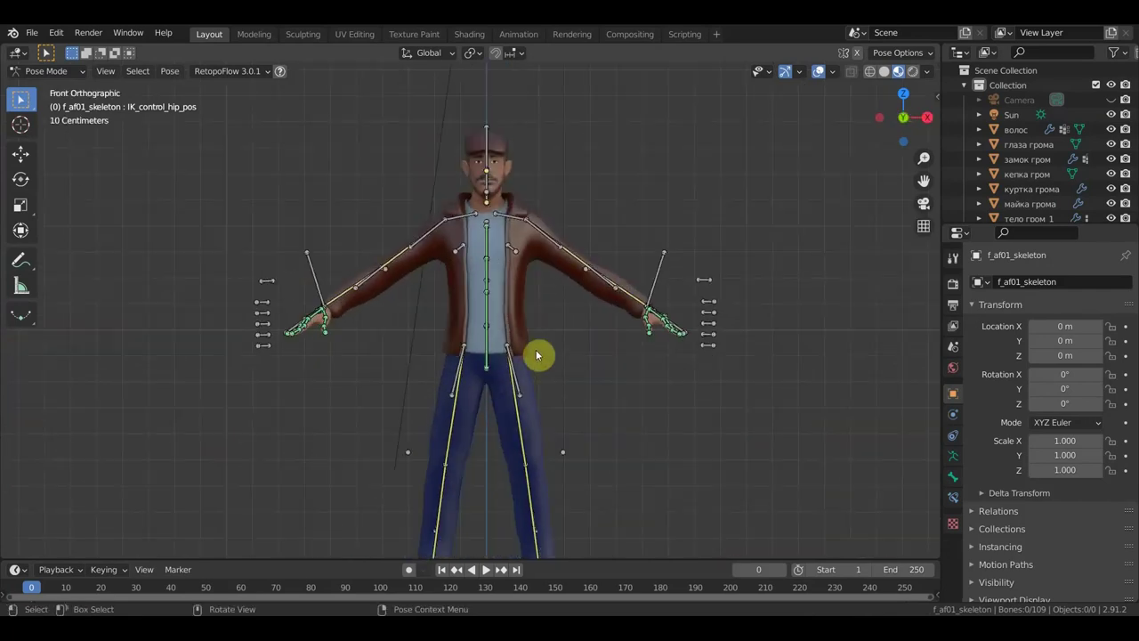
{"action": "scroll", "coordinate": [613, 338], "scroll_direction": "down", "scroll_amount": 2}
{"action": "scroll", "coordinate": [612, 326], "scroll_direction": "down", "scroll_amount": 1}
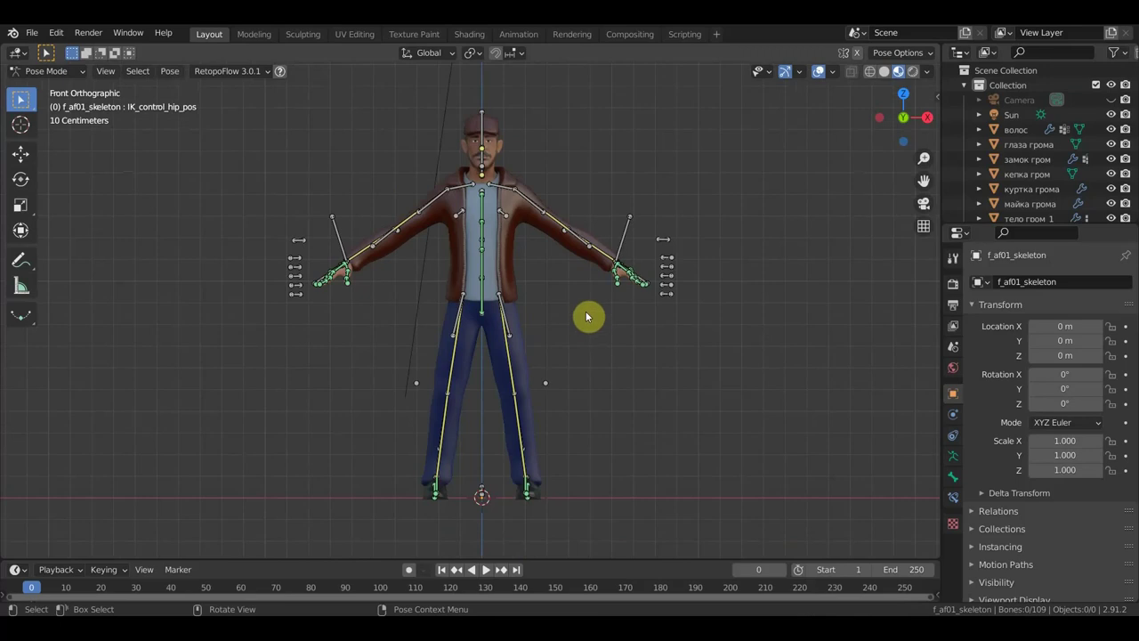
{"action": "scroll", "coordinate": [587, 316], "scroll_direction": "up", "scroll_amount": 1}
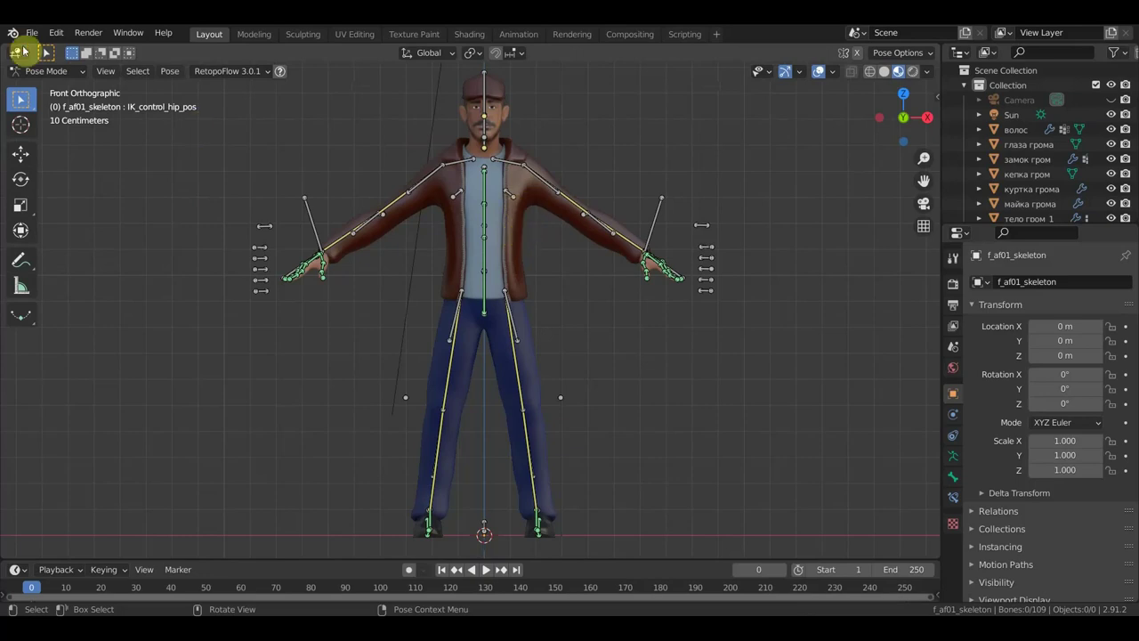
{"action": "left_click", "coordinate": [54, 71]}
{"action": "left_click", "coordinate": [59, 87]}
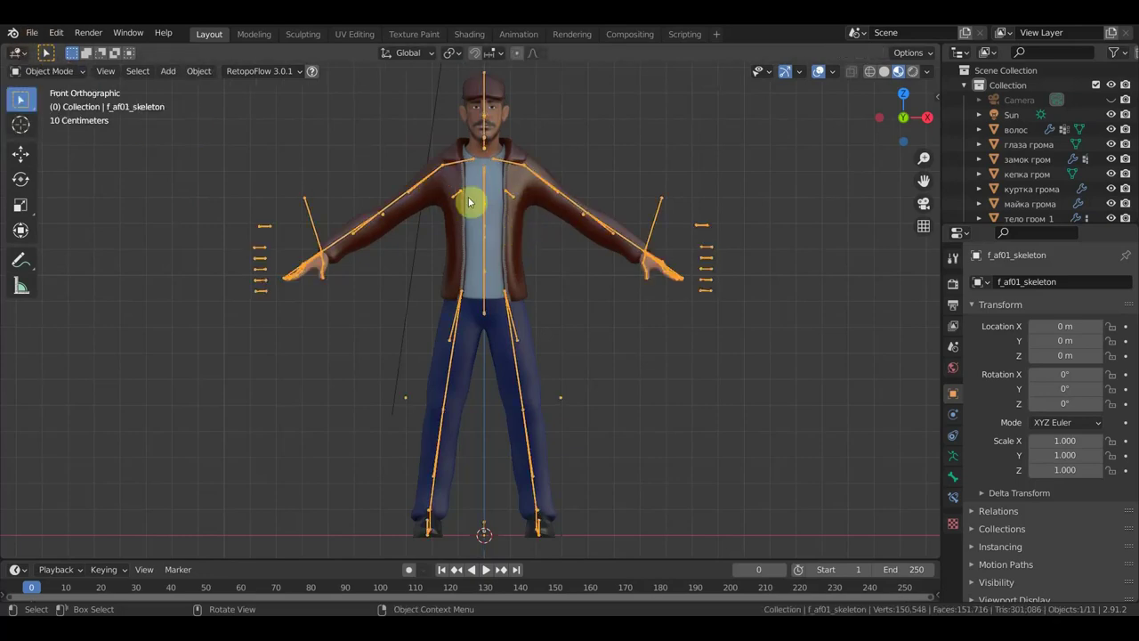
- Move Grom's cap, jacket, shirt, jeans and shoes away from his body
{"action": "left_click", "coordinate": [494, 94]}
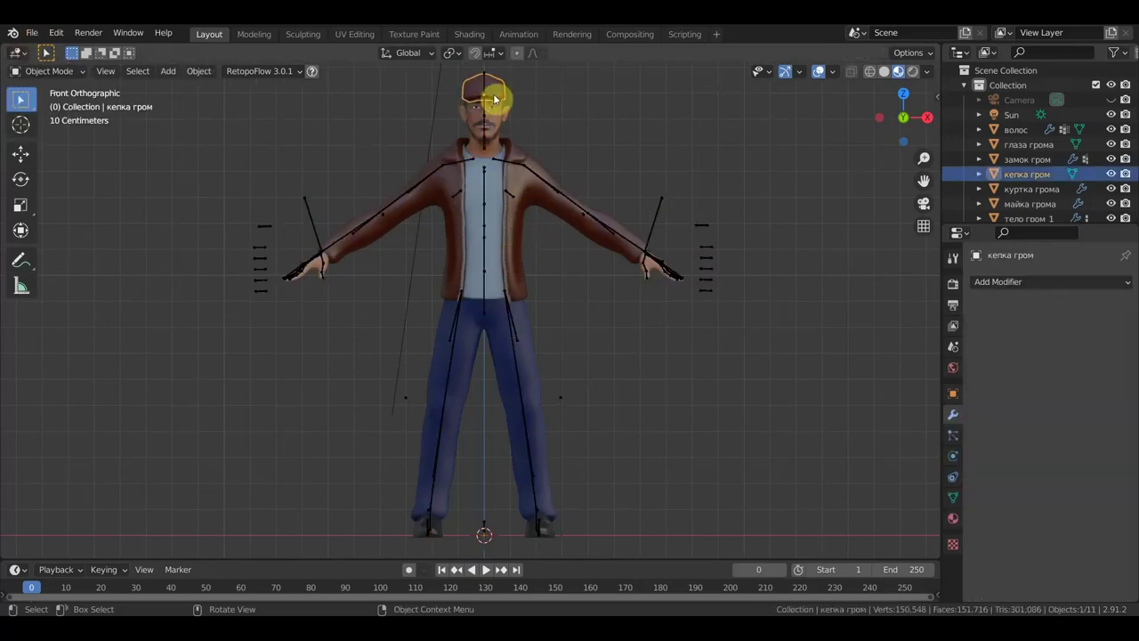
{"action": "left_click", "coordinate": [21, 153]}
{"action": "left_click_drag", "start_coordinate": [553, 96], "coordinate": [622, 98]}
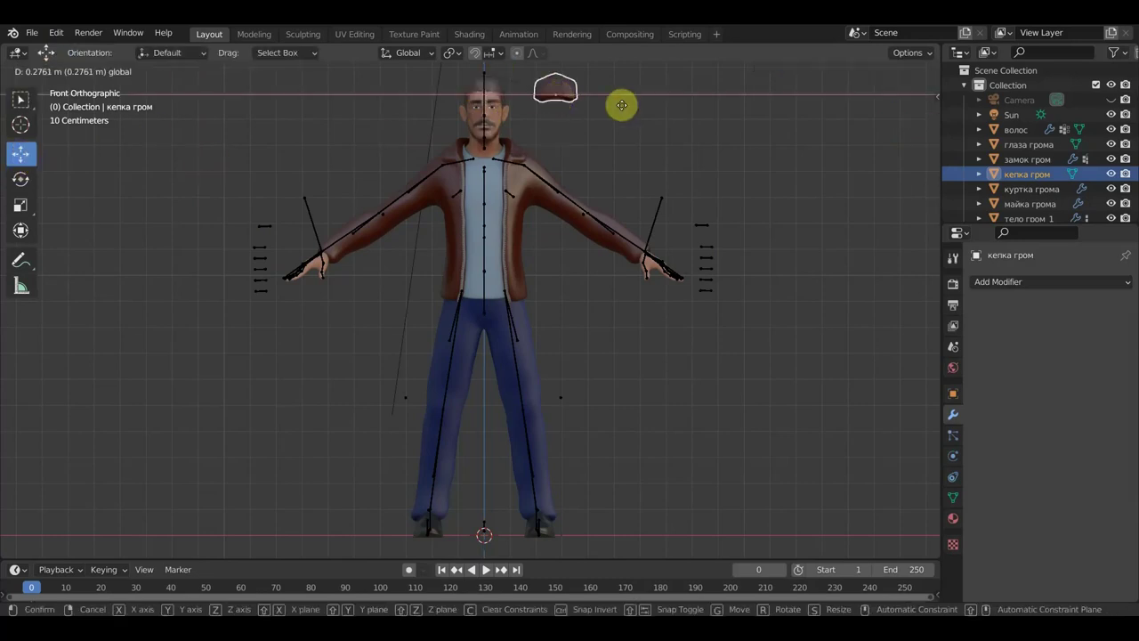
{"action": "left_click", "coordinate": [526, 210]}
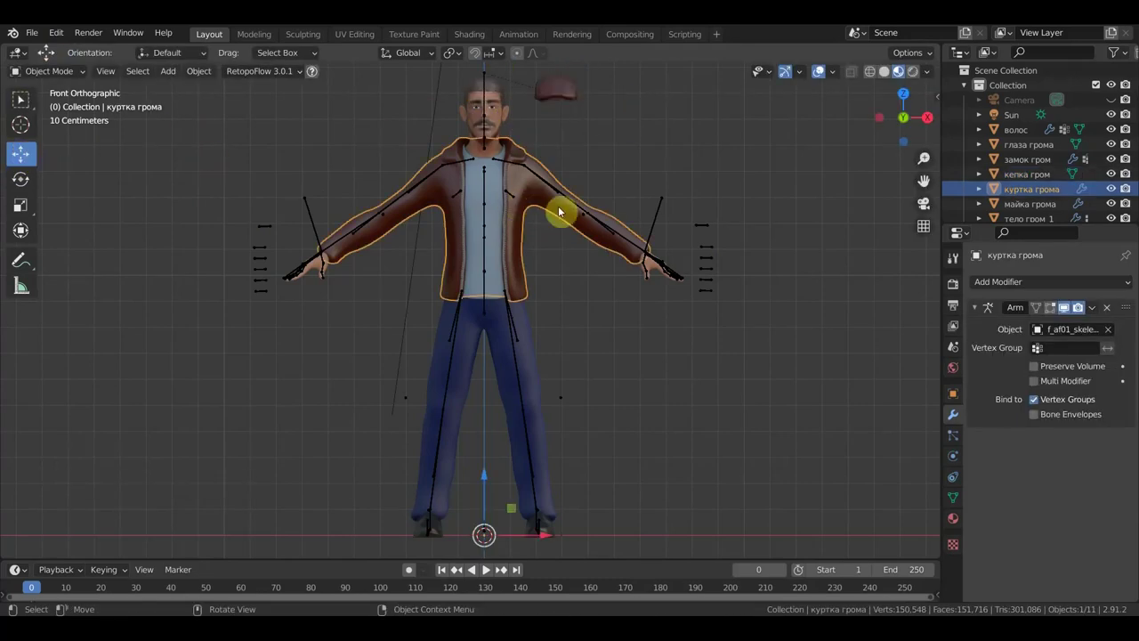
{"action": "left_click_drag", "start_coordinate": [545, 539], "coordinate": [789, 71]}
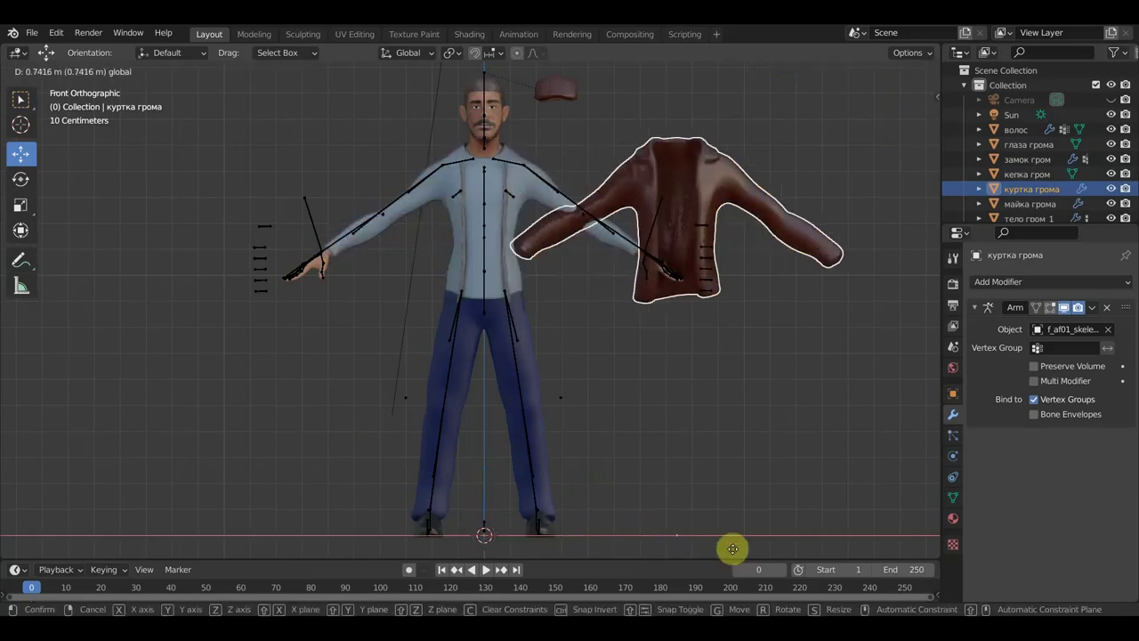
{"action": "left_click", "coordinate": [461, 277]}
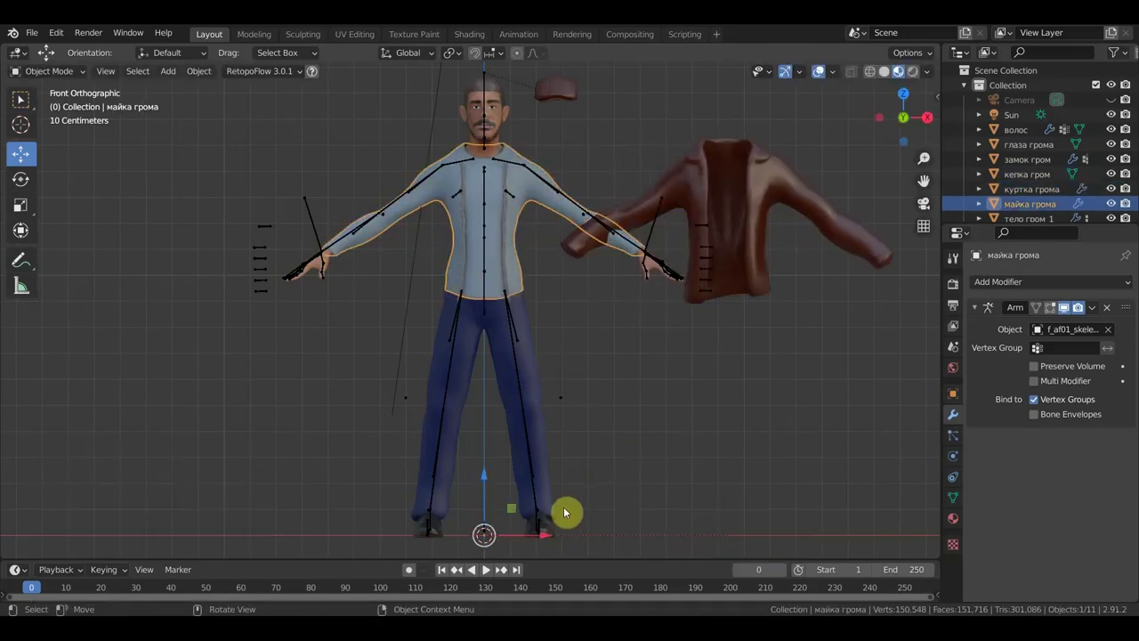
{"action": "left_click_drag", "start_coordinate": [547, 534], "coordinate": [260, 532]}
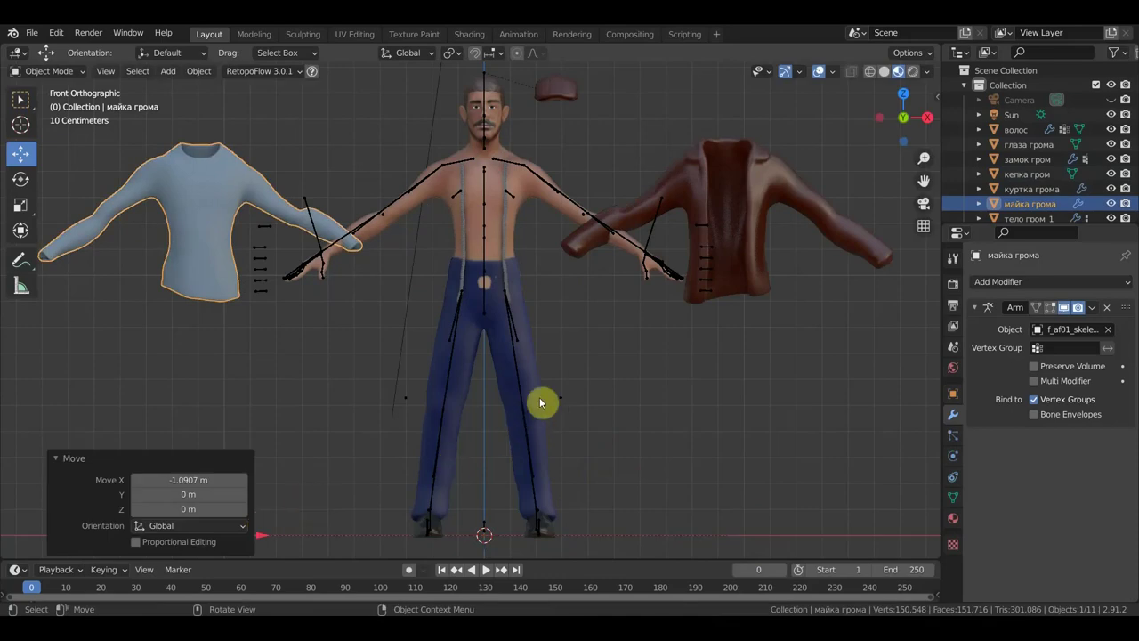
{"action": "left_click", "coordinate": [550, 436]}
{"action": "left_click_drag", "start_coordinate": [549, 535], "coordinate": [725, 556]}
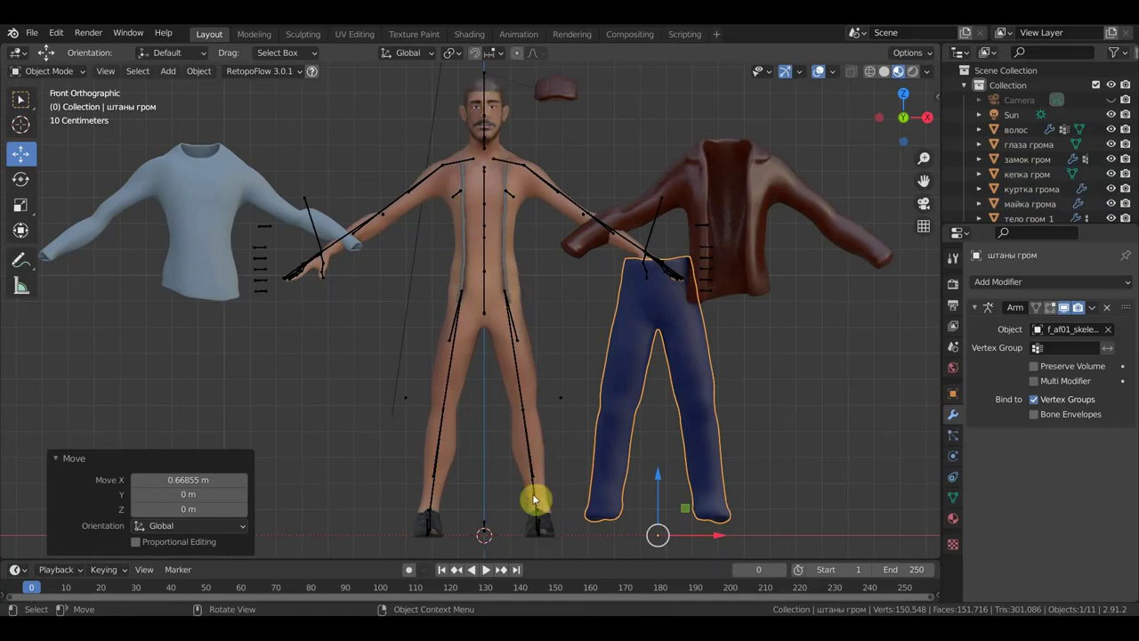
{"action": "left_click", "coordinate": [548, 523]}
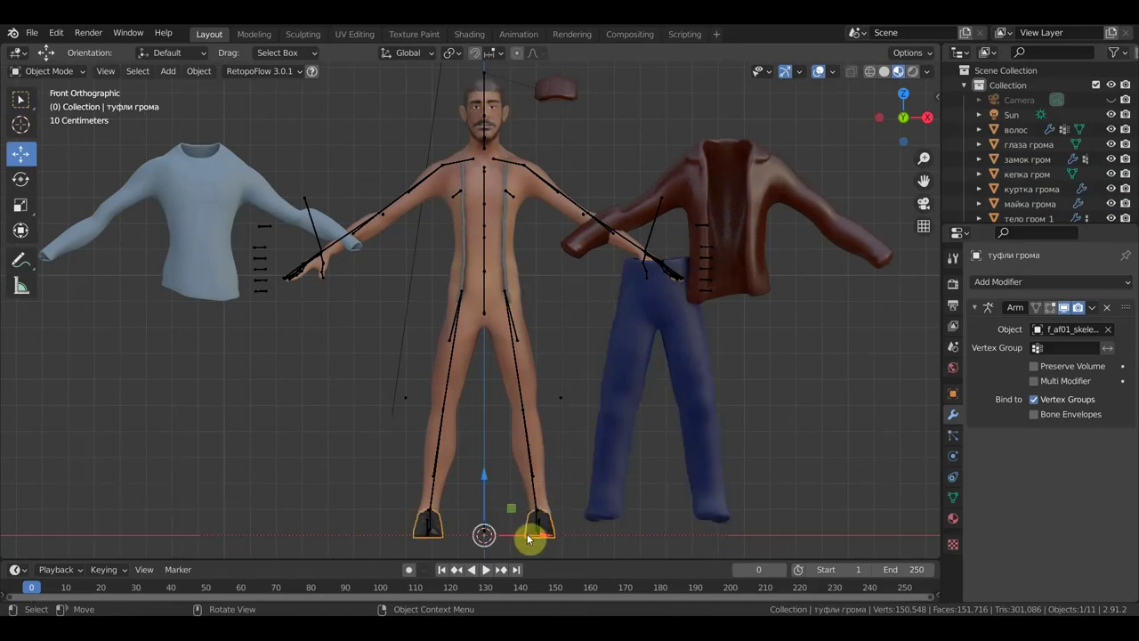
{"action": "left_click_drag", "start_coordinate": [538, 536], "coordinate": [353, 516]}
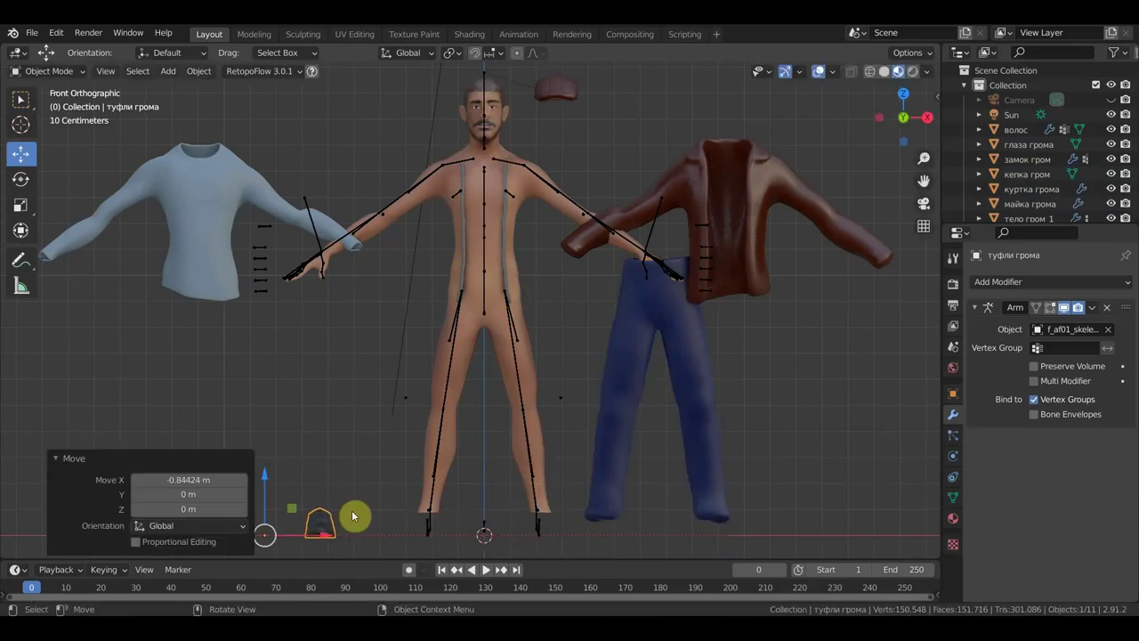
- View the separated pieces in perspective, then frame the cap and orbit around Grom's head
{"action": "mouse_move", "coordinate": [447, 330]}
{"action": "middle_mouse_down"}
{"action": "mouse_move", "coordinate": [464, 343]}
{"action": "mouse_move", "coordinate": [750, 211]}
{"action": "middle_mouse_up"}
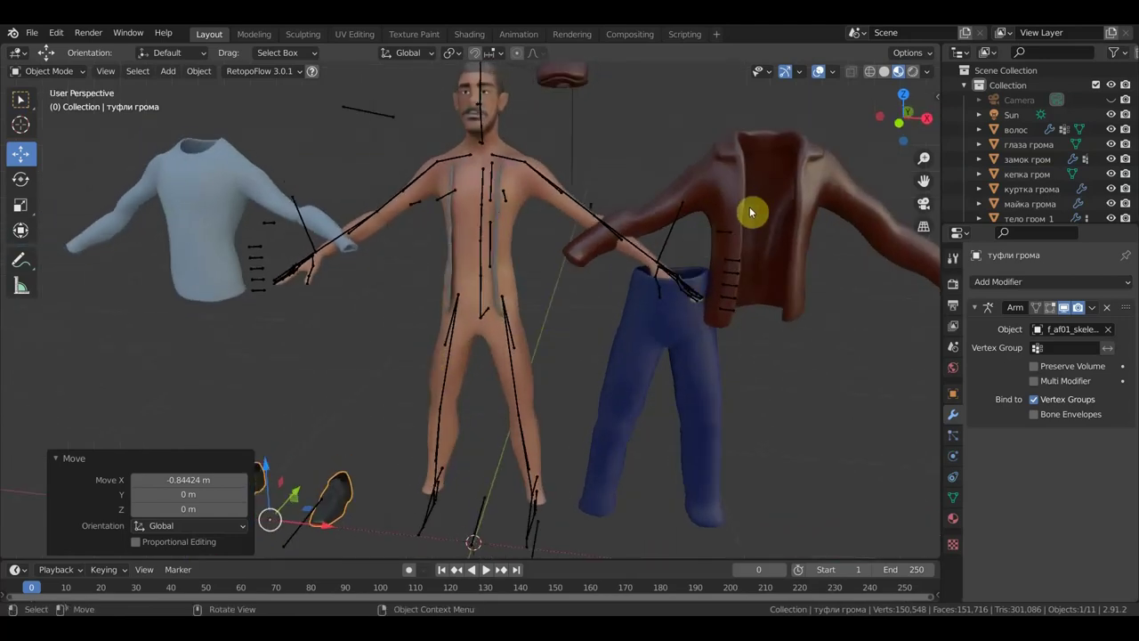
{"action": "scroll", "coordinate": [749, 211], "scroll_direction": "down", "scroll_amount": 3}
{"action": "scroll", "coordinate": [716, 224], "scroll_direction": "down", "scroll_amount": 2}
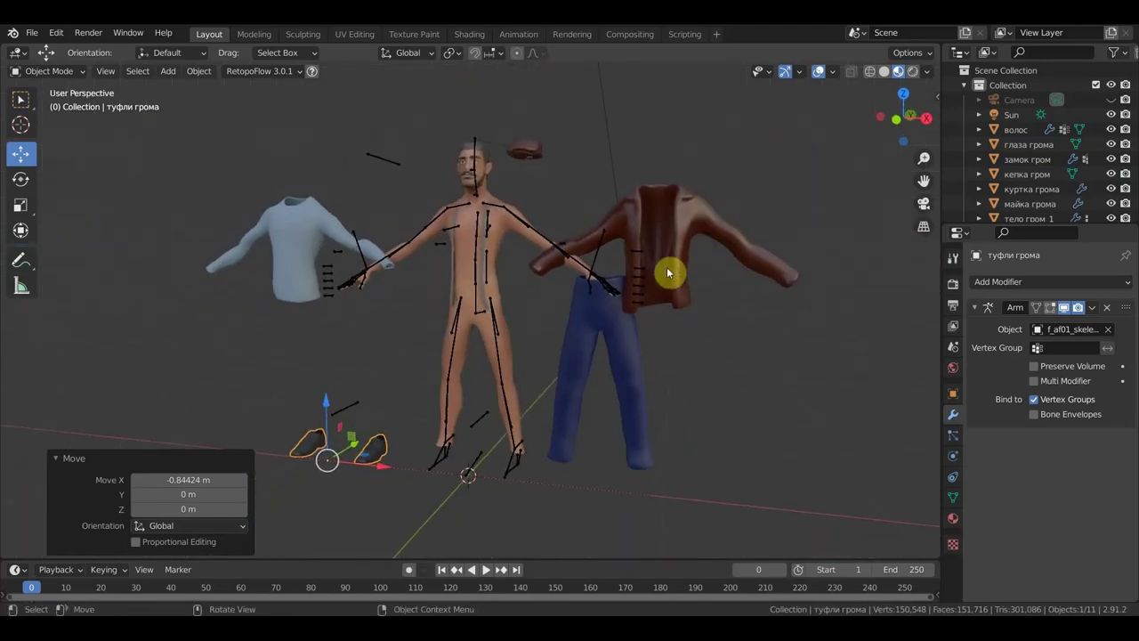
{"action": "scroll", "coordinate": [669, 274], "scroll_direction": "up", "scroll_amount": 2}
{"action": "scroll", "coordinate": [688, 280], "scroll_direction": "up", "scroll_amount": 1}
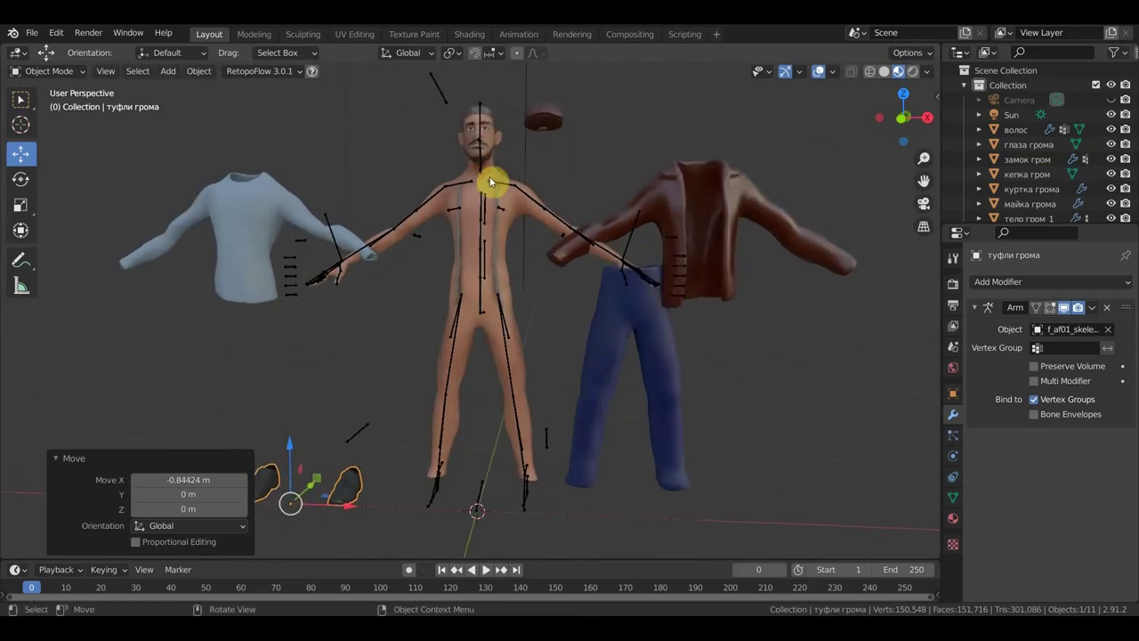
{"action": "left_click", "coordinate": [552, 125]}
{"action": "mouse_move", "coordinate": [540, 148]}
{"action": "middle_mouse_down"}
{"action": "mouse_move", "coordinate": [452, 210]}
{"action": "mouse_move", "coordinate": [484, 178]}
{"action": "mouse_move", "coordinate": [511, 184]}
{"action": "middle_mouse_up"}
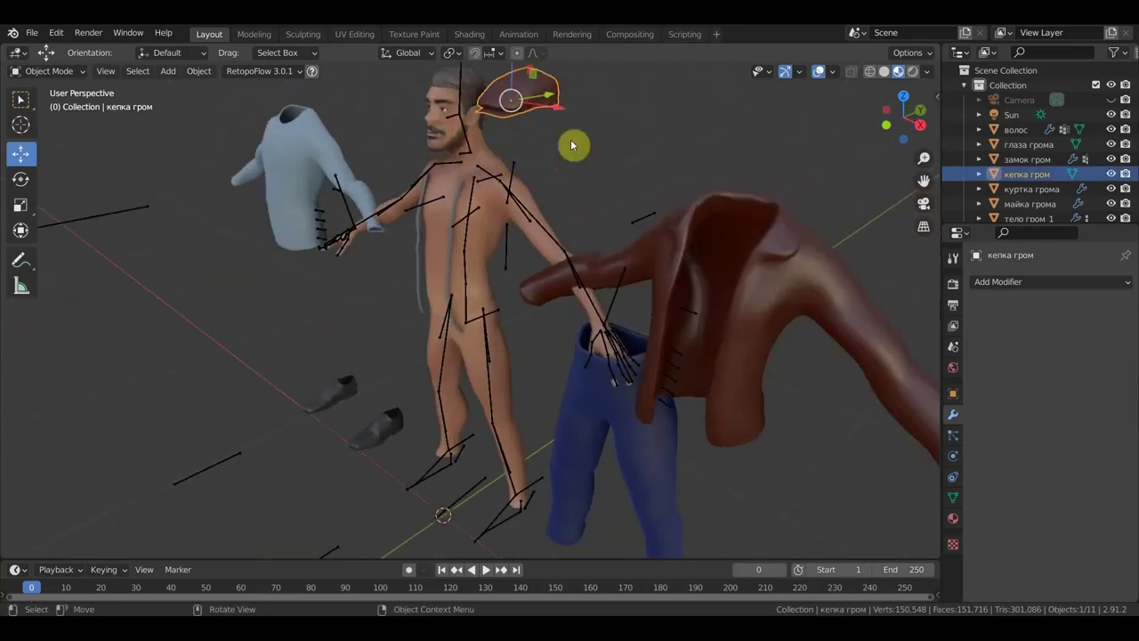
{"action": "key", "text": "KP_Decimal"}
{"action": "mouse_move", "coordinate": [610, 263]}
{"action": "middle_mouse_down"}
{"action": "mouse_move", "coordinate": [626, 275]}
{"action": "mouse_move", "coordinate": [623, 247]}
{"action": "middle_mouse_up"}
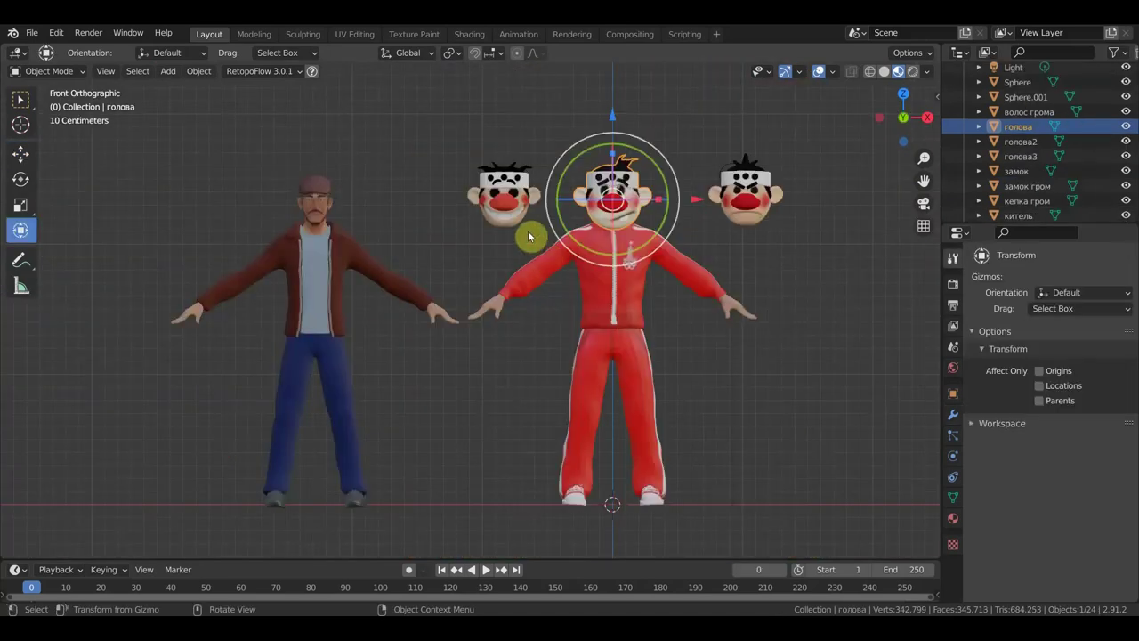
- Frame the red-suit clown in front orthographic view
{"action": "scroll", "coordinate": [527, 235], "scroll_direction": "up", "scroll_amount": 1}
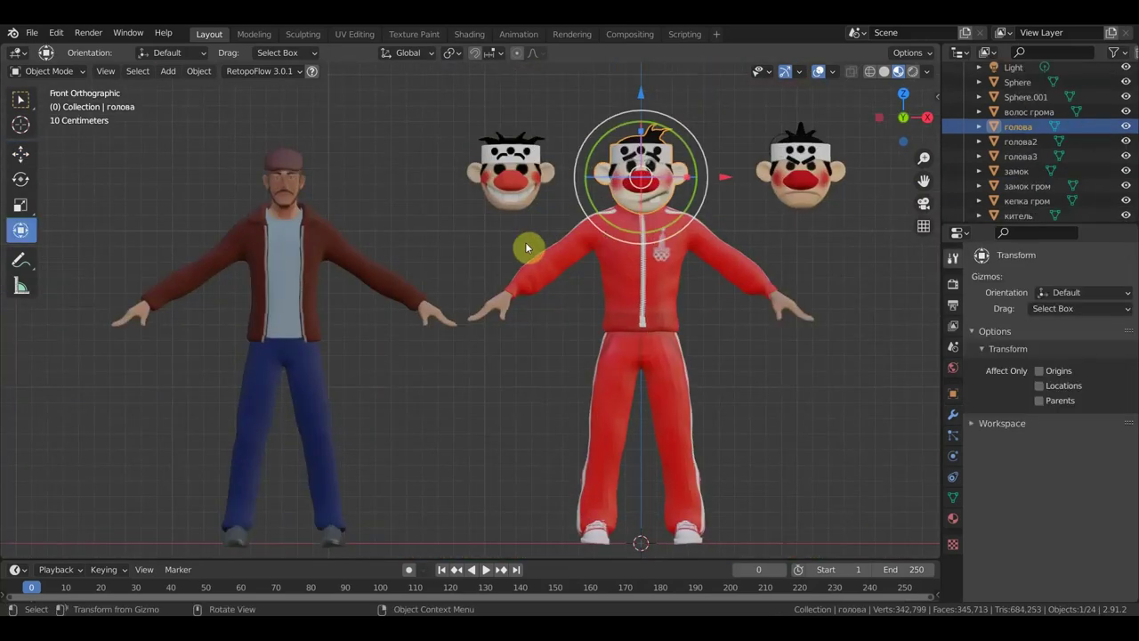
{"action": "scroll", "coordinate": [527, 245], "scroll_direction": "up", "scroll_amount": 1}
{"action": "scroll", "coordinate": [463, 246], "scroll_direction": "up", "scroll_amount": 2}
{"action": "scroll", "coordinate": [498, 256], "scroll_direction": "up", "scroll_amount": 1}
{"action": "mouse_move", "coordinate": [514, 258]}
{"action": "middle_mouse_down", "text": "shift"}
{"action": "mouse_move", "coordinate": [724, 315]}
{"action": "mouse_move", "coordinate": [757, 361]}
{"action": "middle_mouse_up", "text": "shift"}
{"action": "scroll", "coordinate": [646, 305], "scroll_direction": "up", "scroll_amount": 3}
{"action": "scroll", "coordinate": [647, 301], "scroll_direction": "down", "scroll_amount": 1}
{"action": "middle_click_drag", "start_coordinate": [646, 301], "coordinate": [675, 340], "text": "shift"}
{"action": "mouse_move", "coordinate": [762, 427]}
{"action": "middle_mouse_down"}
{"action": "mouse_move", "coordinate": [691, 366]}
{"action": "mouse_move", "coordinate": [737, 374]}
{"action": "mouse_move", "coordinate": [662, 372]}
{"action": "mouse_move", "coordinate": [666, 357]}
{"action": "middle_mouse_up"}
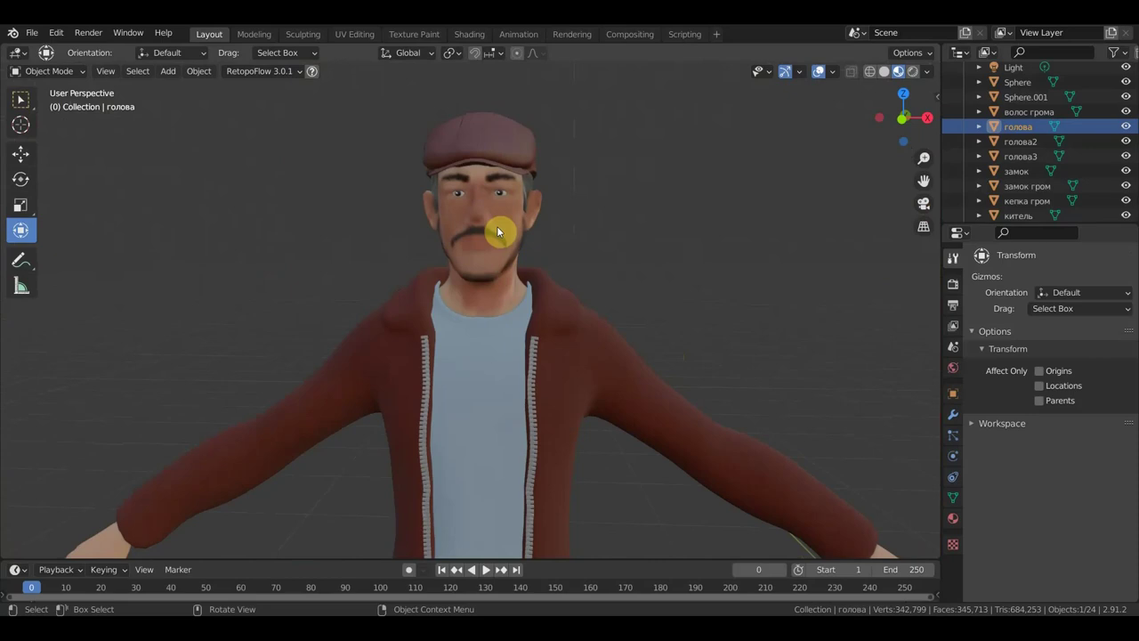
{"action": "key", "text": "KP_1"}
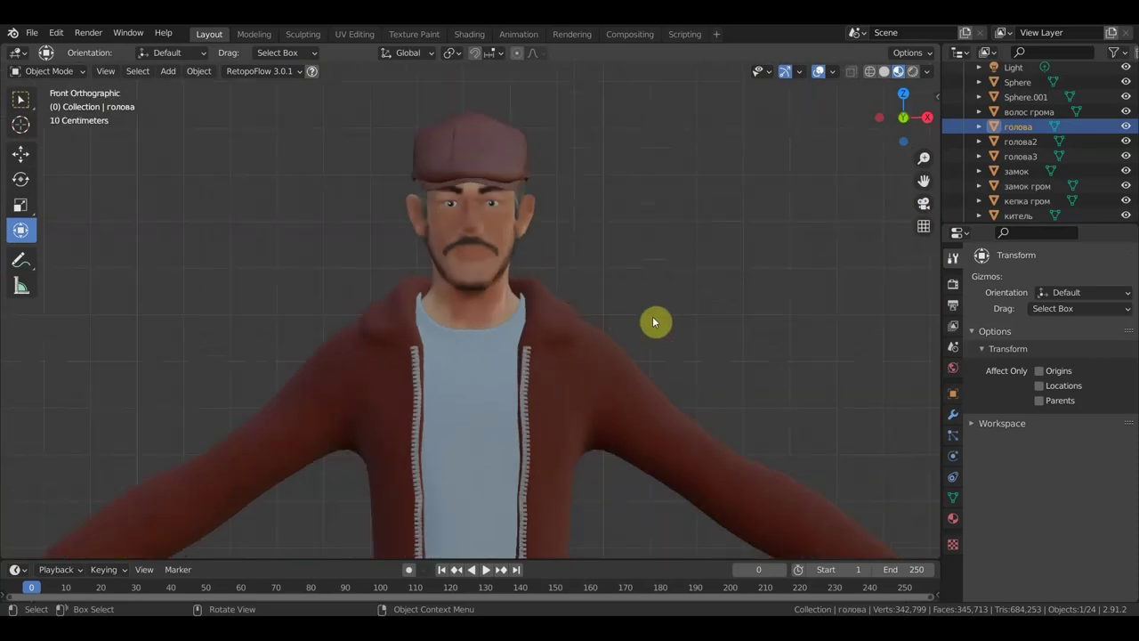
{"action": "scroll", "coordinate": [675, 350], "scroll_direction": "down", "scroll_amount": 2}
{"action": "scroll", "coordinate": [667, 356], "scroll_direction": "down", "scroll_amount": 2}
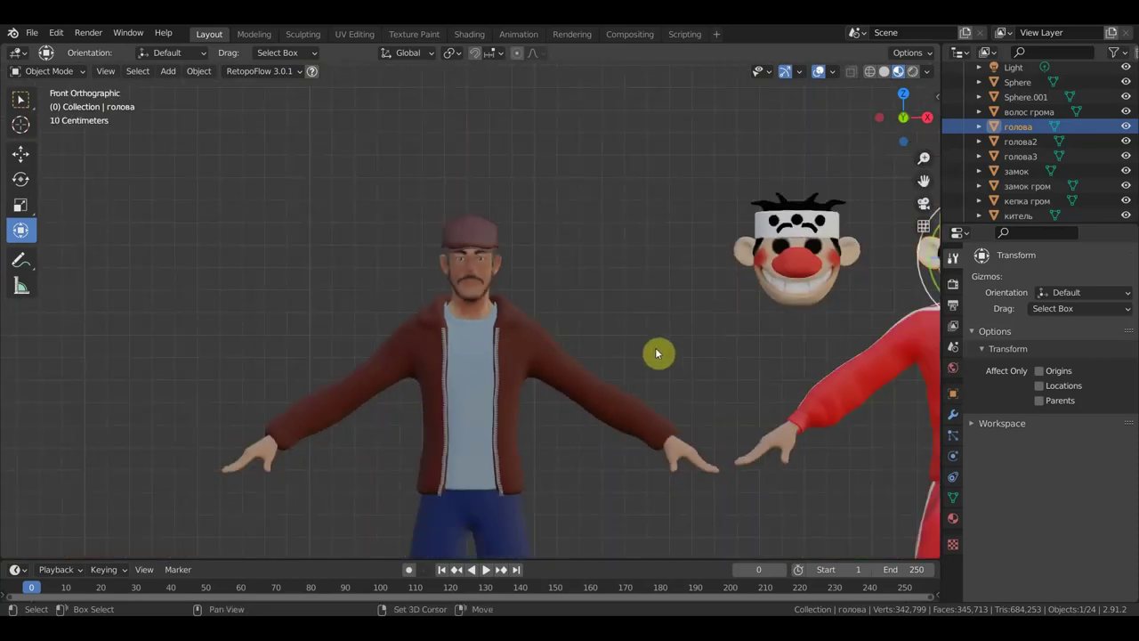
{"action": "scroll", "coordinate": [590, 258], "scroll_direction": "down", "scroll_amount": 1}
{"action": "mouse_move", "coordinate": [585, 346]}
{"action": "middle_mouse_down", "text": "shift"}
{"action": "mouse_move", "coordinate": [429, 330]}
{"action": "mouse_move", "coordinate": [358, 340]}
{"action": "mouse_move", "coordinate": [400, 286]}
{"action": "middle_mouse_up", "text": "shift"}
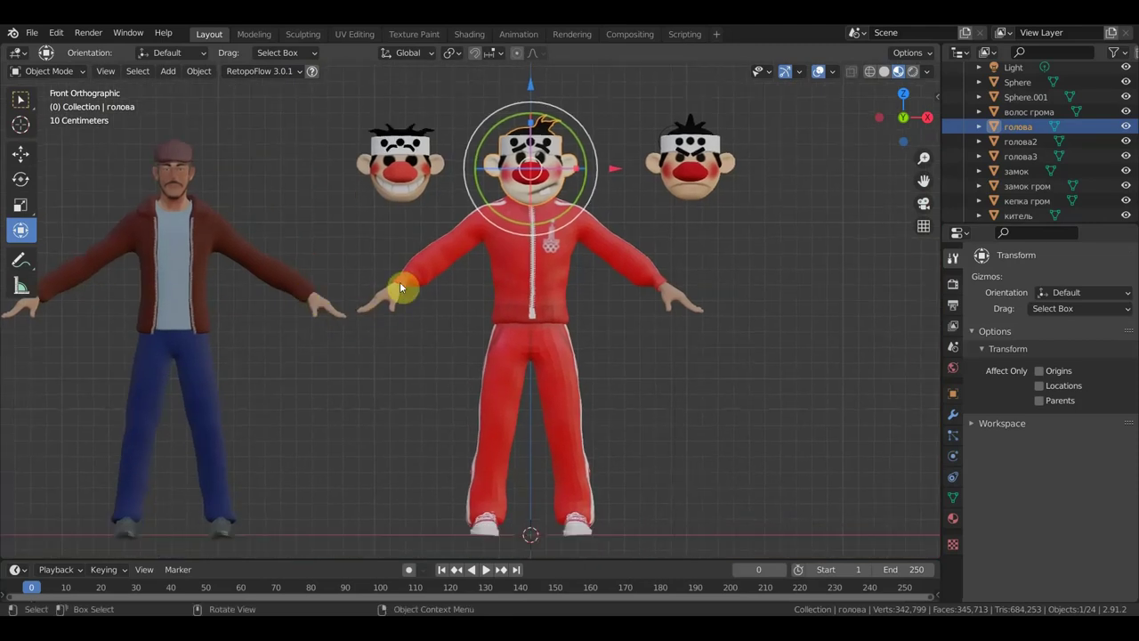
{"action": "middle_click_drag", "start_coordinate": [656, 203], "coordinate": [657, 233], "text": "shift"}
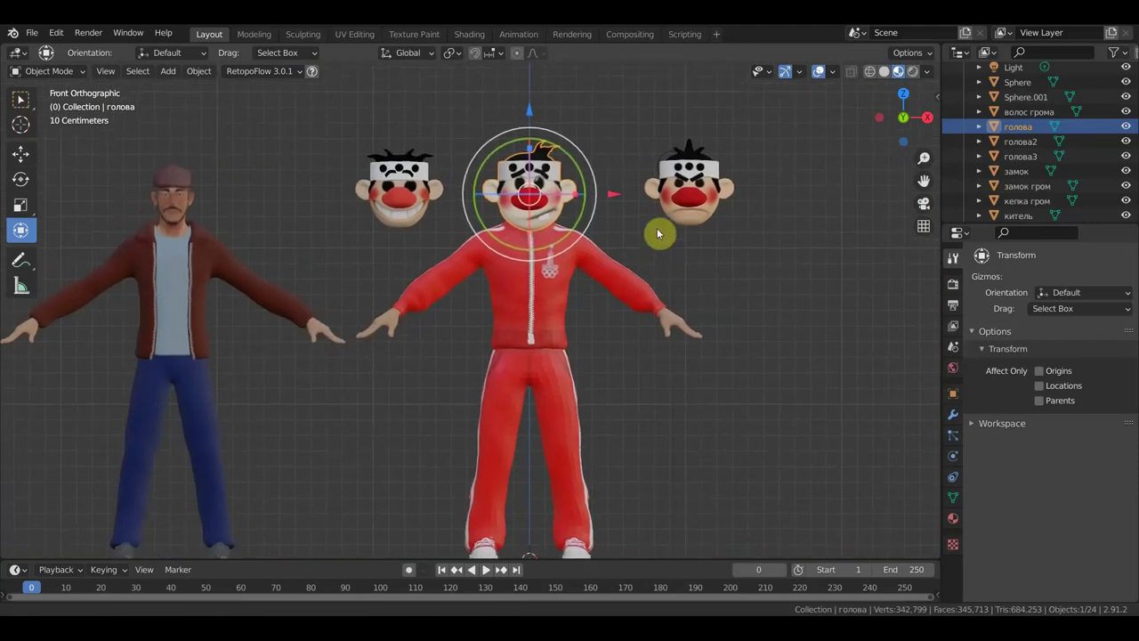
- Nudge the left spare clown head slightly outward to the left
{"action": "left_click", "coordinate": [656, 233]}
{"action": "mouse_move", "coordinate": [483, 189]}
{"action": "left_mouse_down"}
{"action": "mouse_move", "coordinate": [450, 188]}
{"action": "mouse_move", "coordinate": [459, 195]}
{"action": "left_mouse_up"}
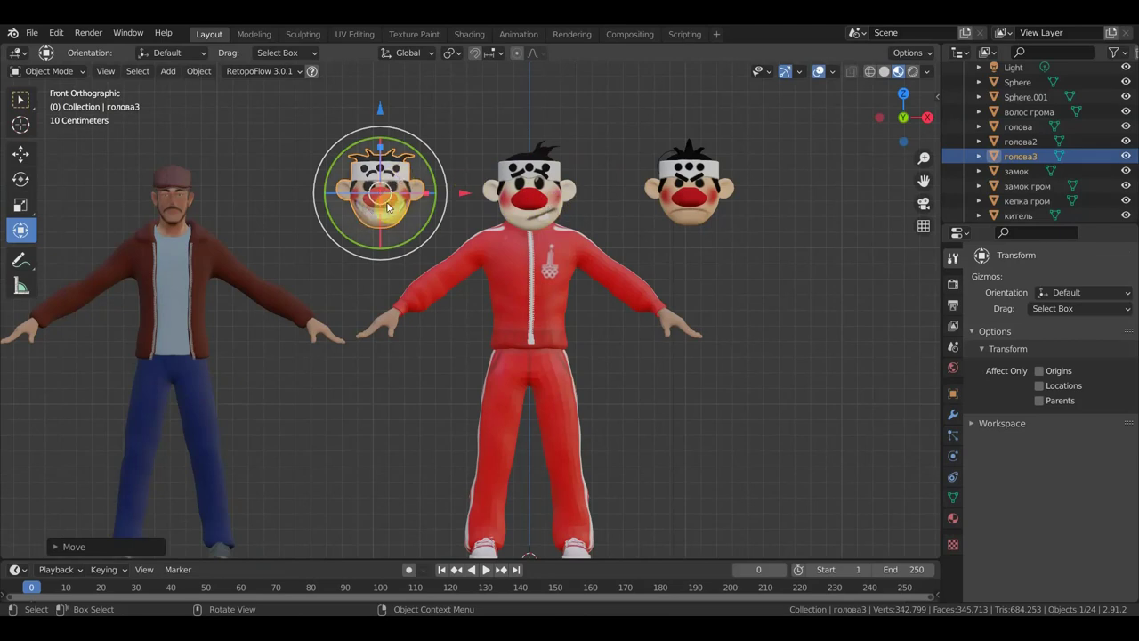
{"action": "left_click", "coordinate": [524, 203]}
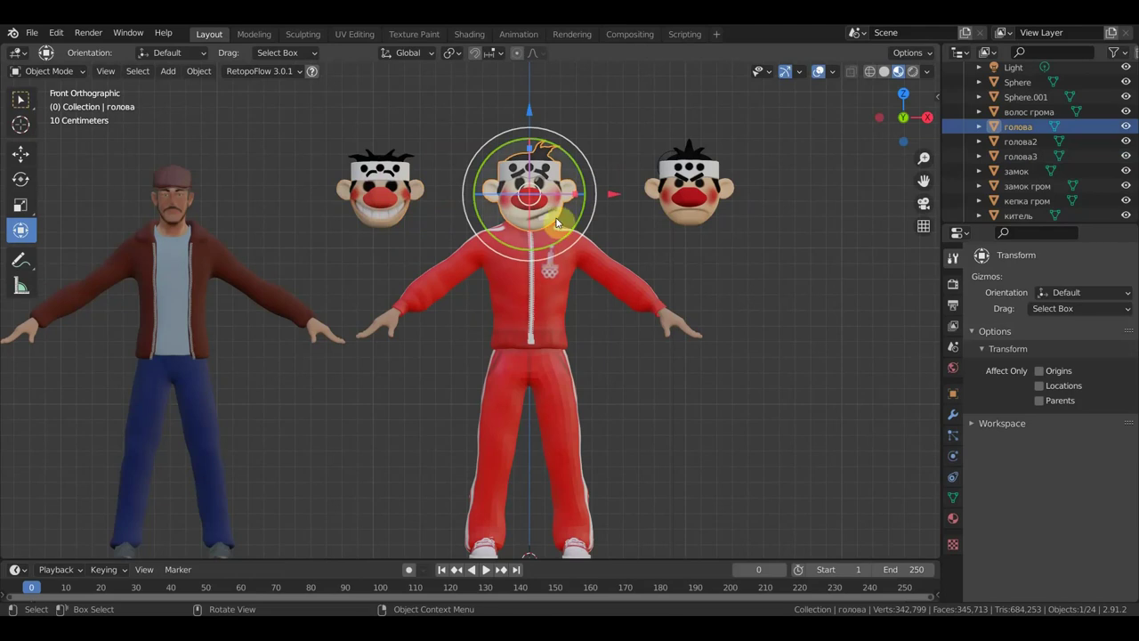
- Move the clown's red jacket and trousers off to the right of his body
{"action": "left_click", "coordinate": [546, 310]}
{"action": "scroll", "coordinate": [601, 480], "scroll_direction": "down", "scroll_amount": 2}
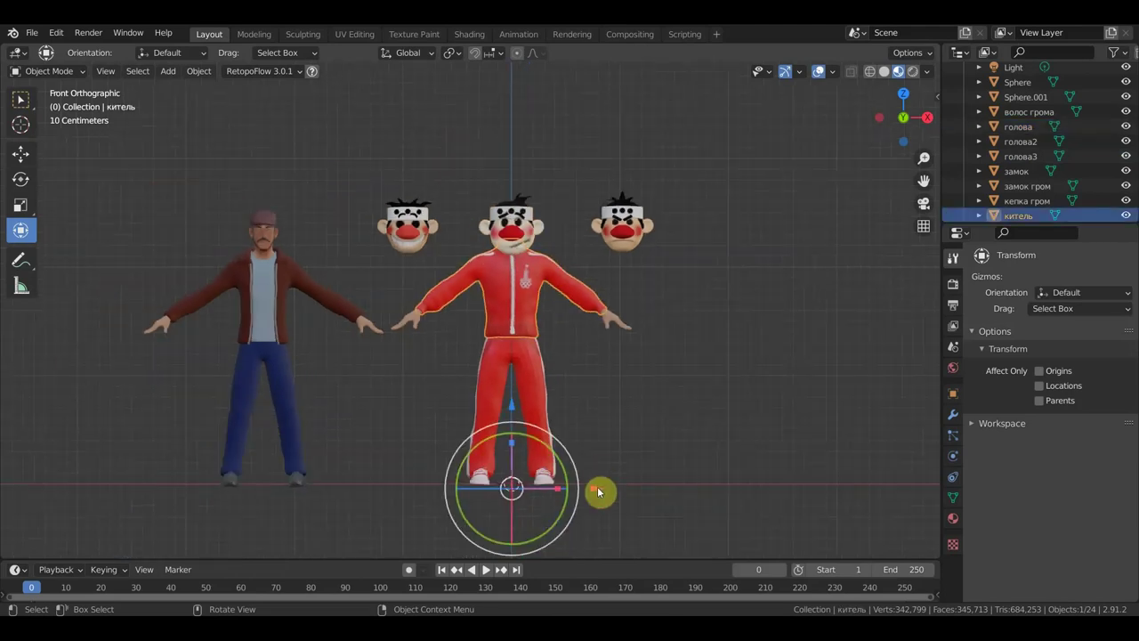
{"action": "key", "text": "g"}
{"action": "left_click", "coordinate": [804, 499]}
{"action": "left_click", "coordinate": [550, 405]}
{"action": "key", "text": "g"}
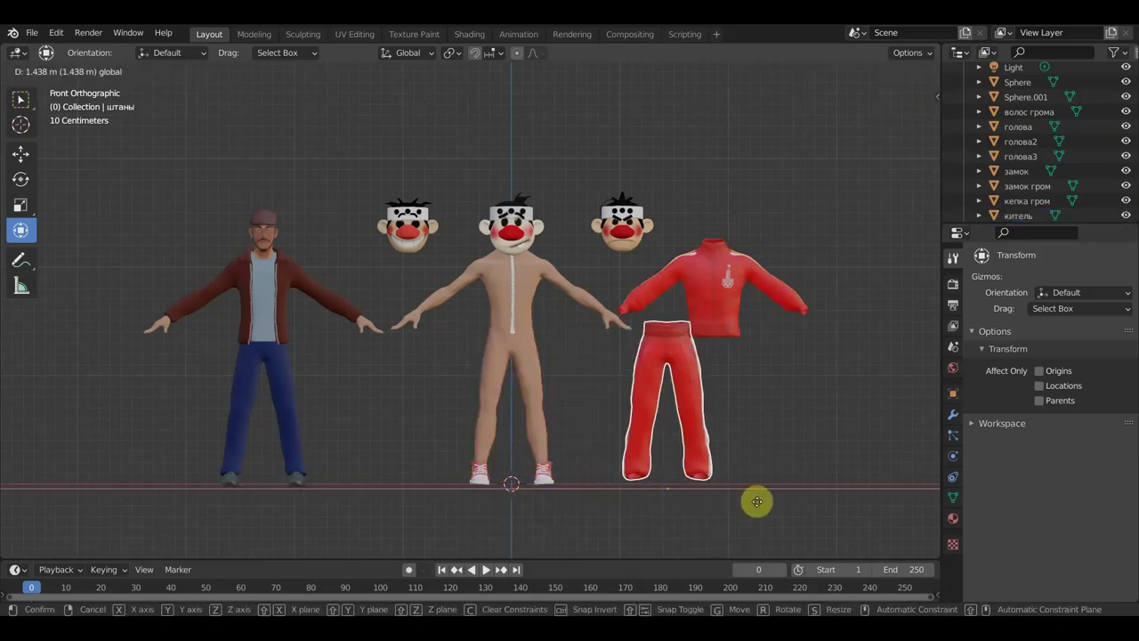
{"action": "left_click", "coordinate": [742, 506]}
{"action": "scroll", "coordinate": [556, 391], "scroll_direction": "up", "scroll_amount": 3}
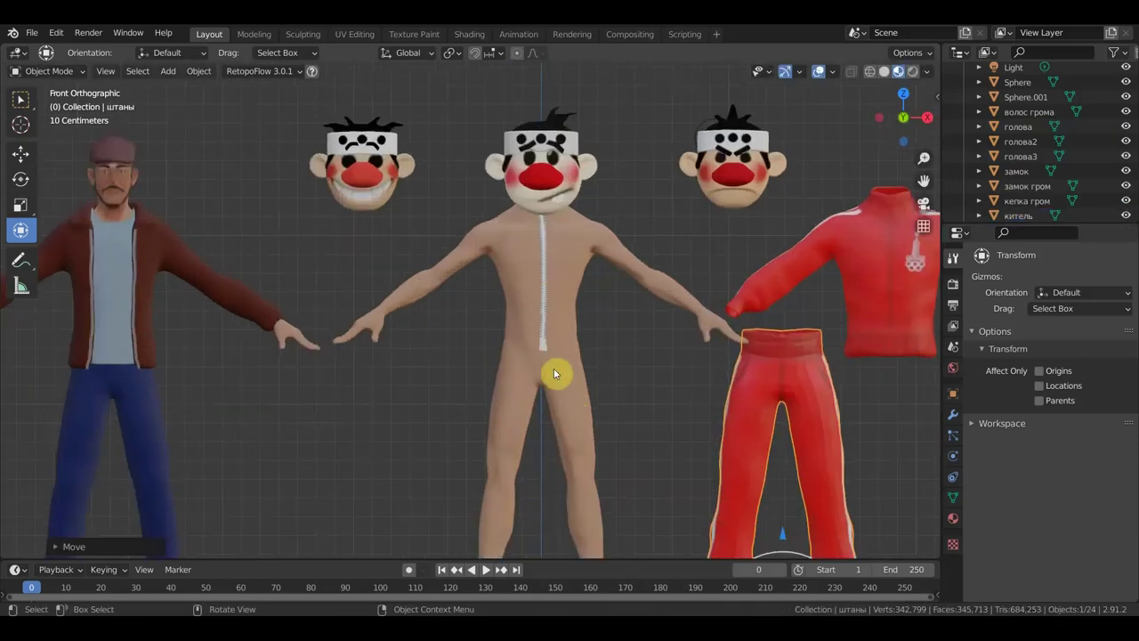
- Move the zipper off the clown's body to sit beside the red trousers
{"action": "left_click", "coordinate": [542, 294]}
{"action": "left_click", "coordinate": [541, 290]}
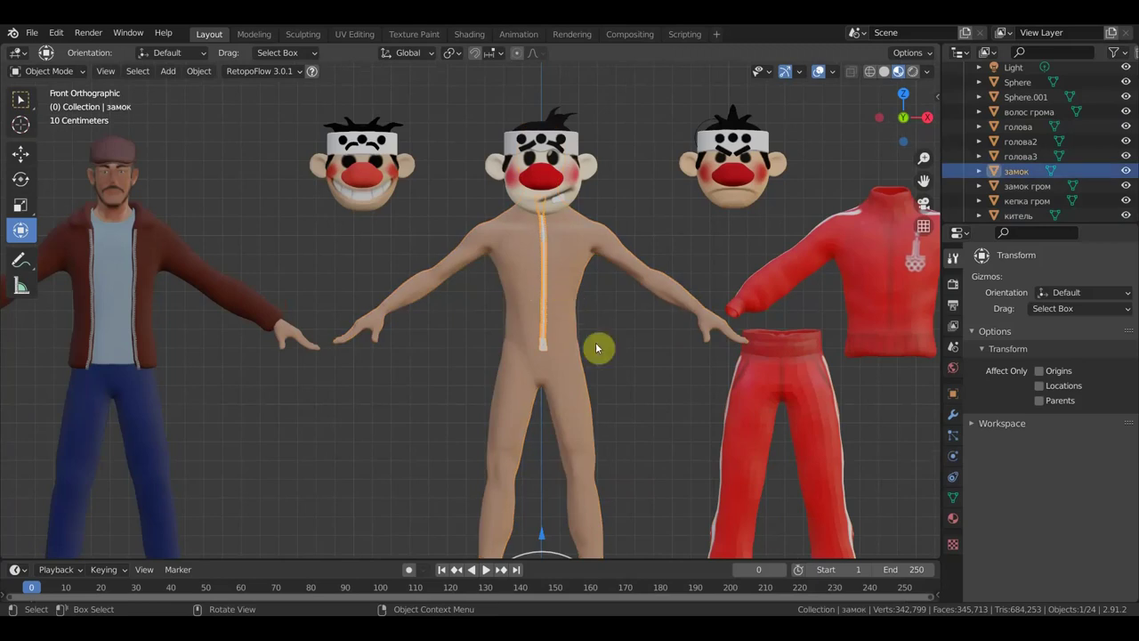
{"action": "scroll", "coordinate": [583, 499], "scroll_direction": "down", "scroll_amount": 2}
{"action": "key", "text": "g"}
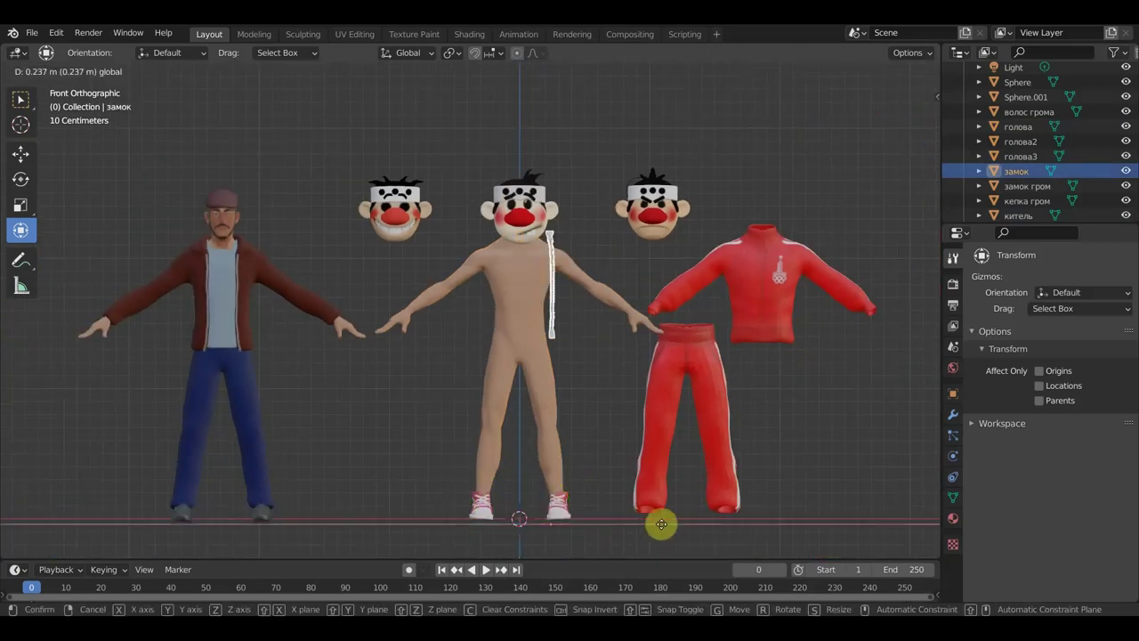
{"action": "left_click", "coordinate": [739, 539]}
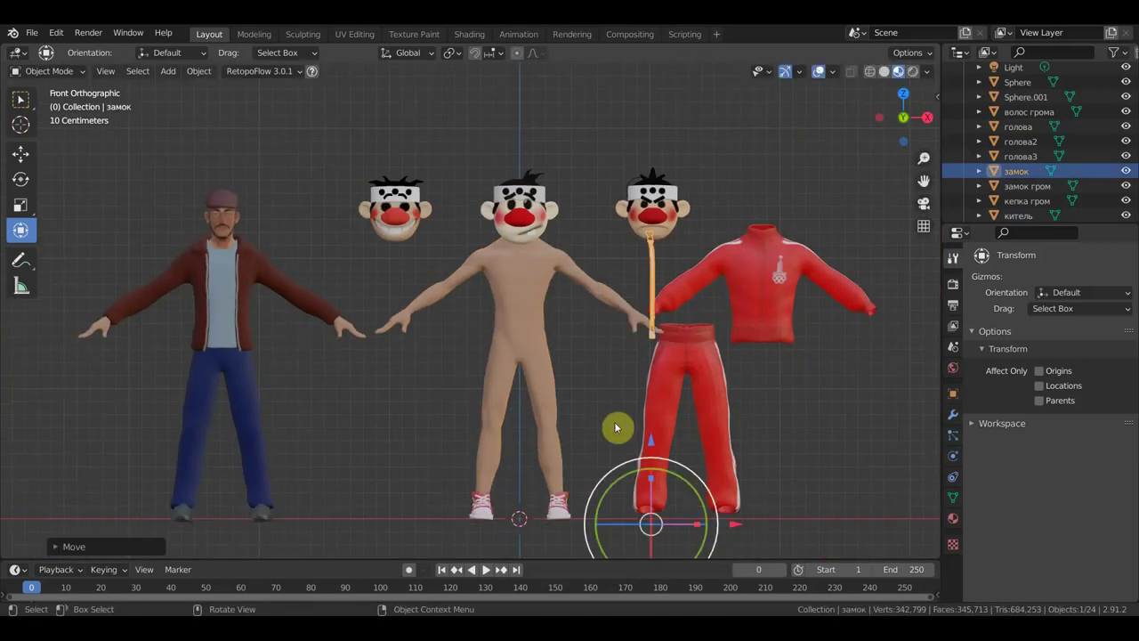
- Inspect the clown's sneakers from the side, then select his middle head
{"action": "scroll", "coordinate": [581, 419], "scroll_direction": "up", "scroll_amount": 2}
{"action": "middle_click_drag", "start_coordinate": [607, 236], "coordinate": [610, 409]}
{"action": "scroll", "coordinate": [590, 406], "scroll_direction": "up", "scroll_amount": 3}
{"action": "scroll", "coordinate": [594, 406], "scroll_direction": "up", "scroll_amount": 1}
{"action": "scroll", "coordinate": [565, 231], "scroll_direction": "up", "scroll_amount": 2}
{"action": "scroll", "coordinate": [564, 231], "scroll_direction": "up", "scroll_amount": 1}
{"action": "scroll", "coordinate": [564, 298], "scroll_direction": "up", "scroll_amount": 1}
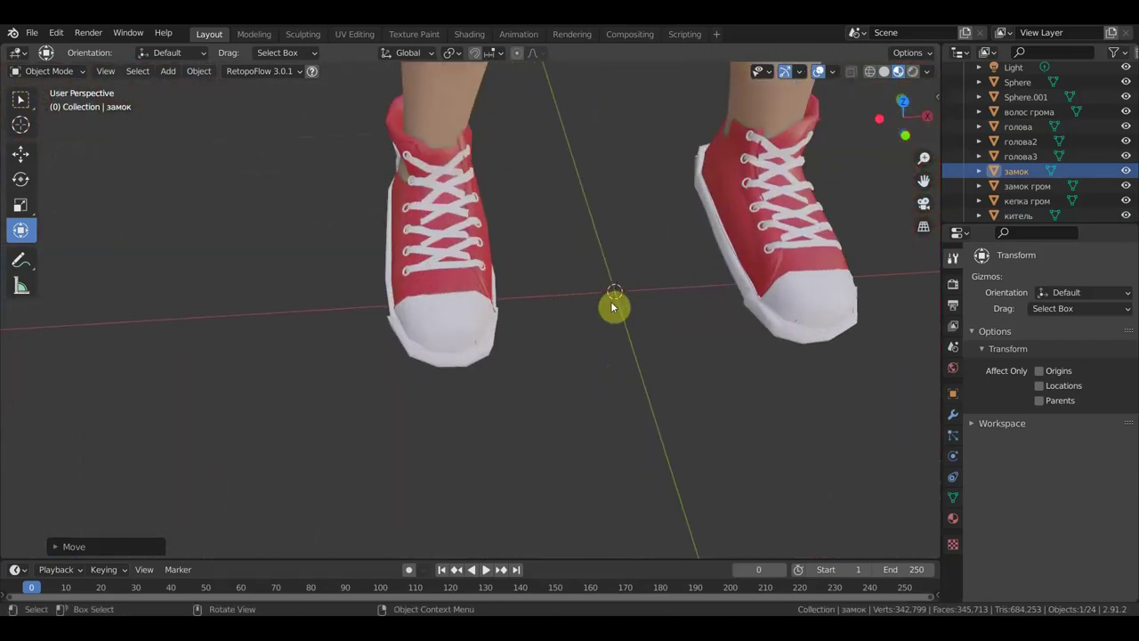
{"action": "scroll", "coordinate": [650, 293], "scroll_direction": "down", "scroll_amount": 1}
{"action": "scroll", "coordinate": [651, 293], "scroll_direction": "down", "scroll_amount": 1}
{"action": "mouse_move", "coordinate": [651, 293]}
{"action": "middle_mouse_down"}
{"action": "mouse_move", "coordinate": [780, 280]}
{"action": "mouse_move", "coordinate": [638, 234]}
{"action": "middle_mouse_up"}
{"action": "scroll", "coordinate": [655, 275], "scroll_direction": "down", "scroll_amount": 2}
{"action": "scroll", "coordinate": [610, 213], "scroll_direction": "down", "scroll_amount": 2}
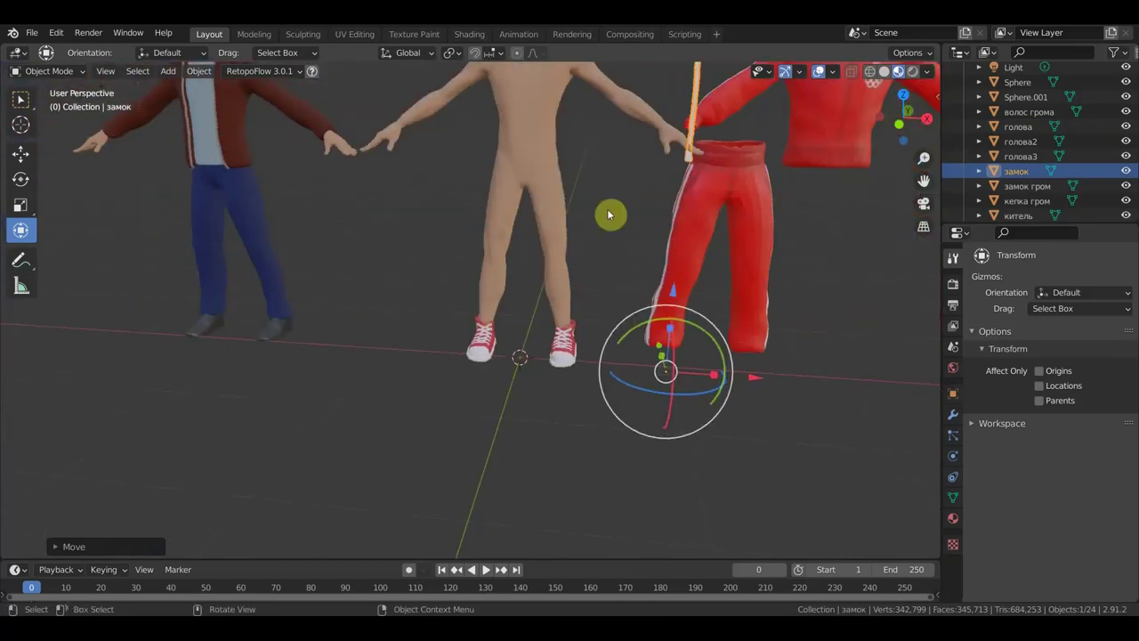
{"action": "scroll", "coordinate": [608, 215], "scroll_direction": "down", "scroll_amount": 1}
{"action": "scroll", "coordinate": [609, 218], "scroll_direction": "down", "scroll_amount": 1}
{"action": "scroll", "coordinate": [564, 259], "scroll_direction": "up", "scroll_amount": 2}
{"action": "scroll", "coordinate": [562, 200], "scroll_direction": "up", "scroll_amount": 1}
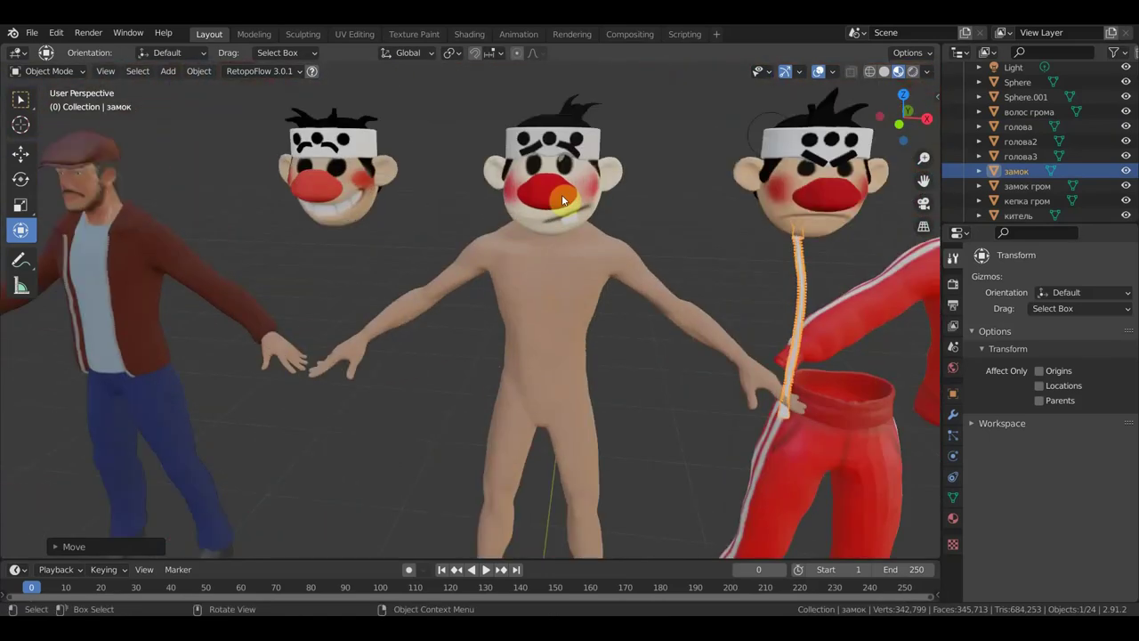
{"action": "scroll", "coordinate": [562, 200], "scroll_direction": "down", "scroll_amount": 3}
{"action": "left_click", "coordinate": [529, 137]}
- Lift the clown's middle head about 0.38 m above its neck
{"action": "left_click_drag", "start_coordinate": [529, 137], "coordinate": [543, 526]}
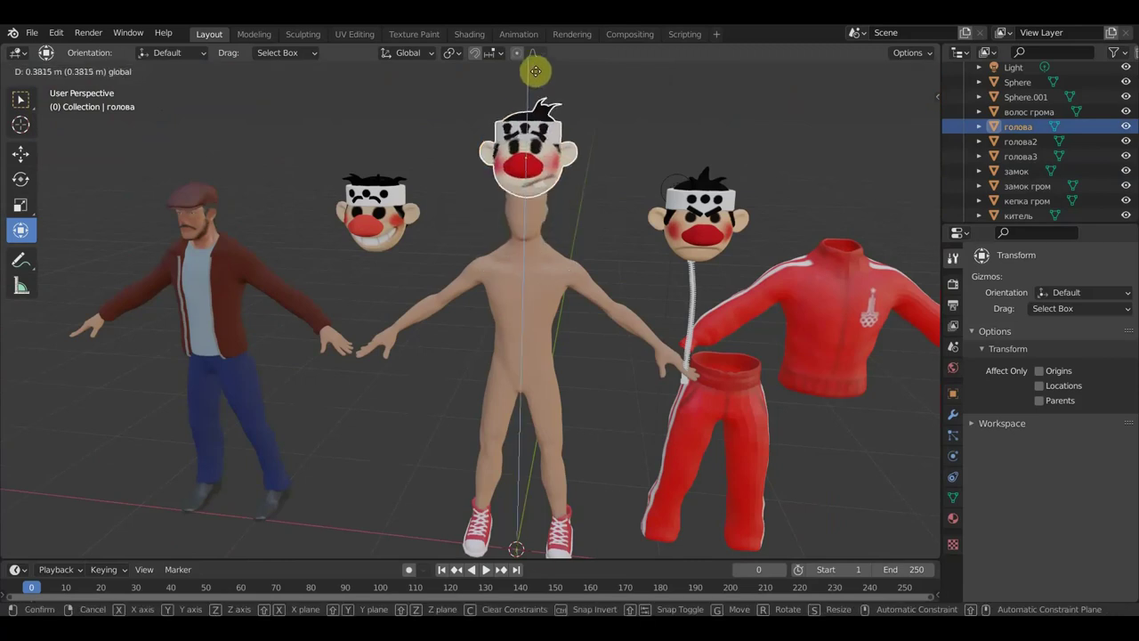
{"action": "left_click", "coordinate": [544, 525]}
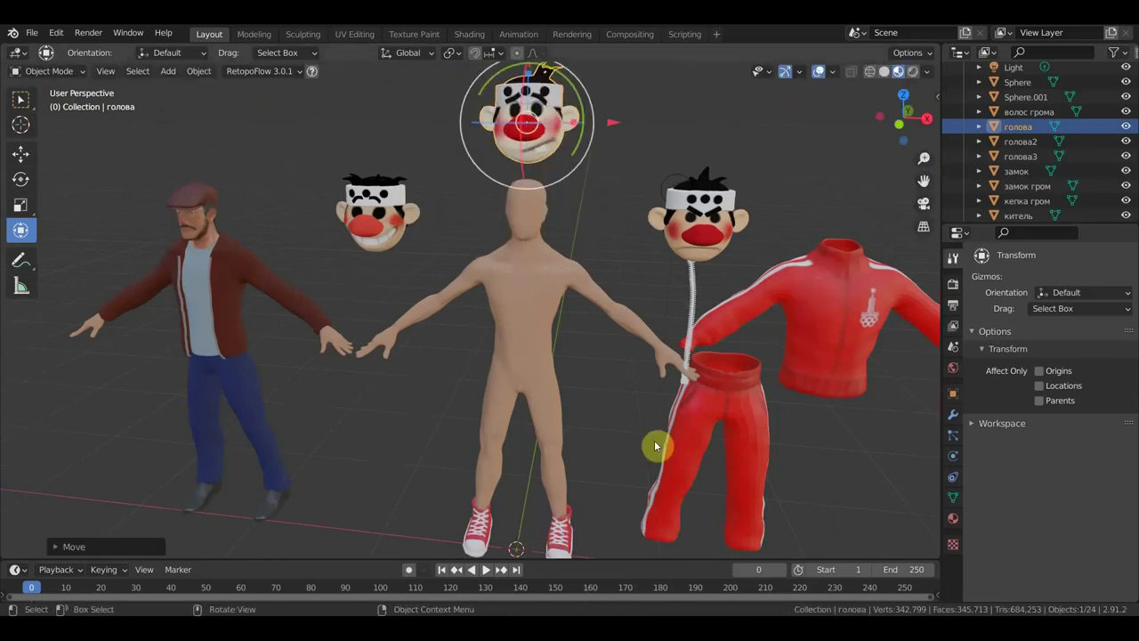
{"action": "key", "text": "KP_1"}
- Pan, zoom and orbit over all characters, ending in front orthographic view
{"action": "middle_click_drag", "start_coordinate": [564, 237], "coordinate": [573, 391], "text": "shift"}
{"action": "scroll", "coordinate": [543, 369], "scroll_direction": "up", "scroll_amount": 2}
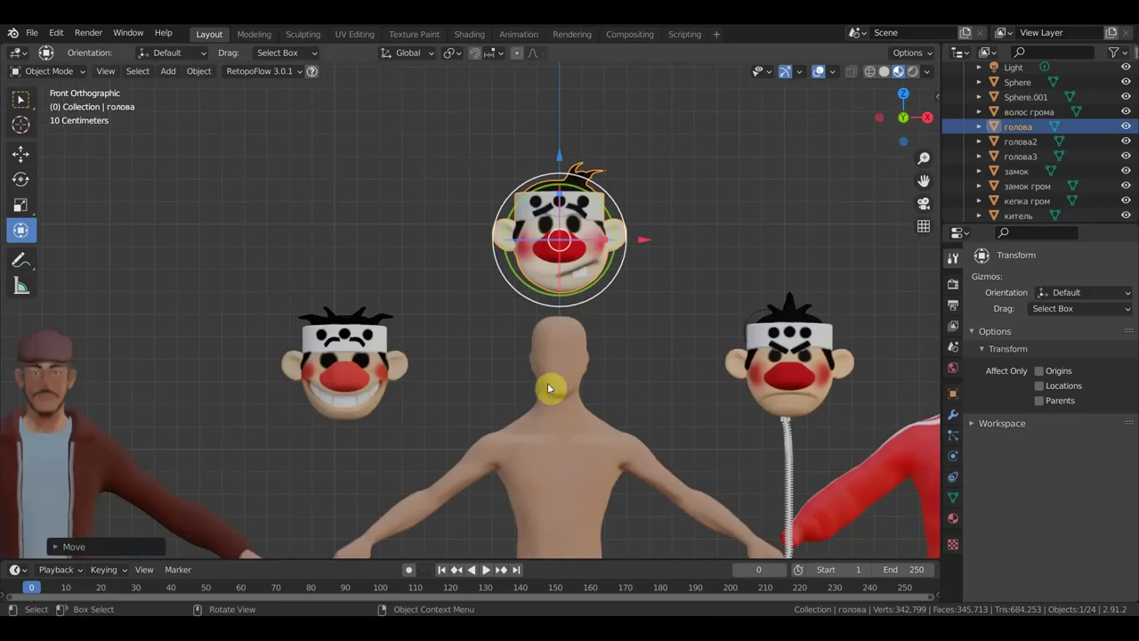
{"action": "scroll", "coordinate": [583, 404], "scroll_direction": "down", "scroll_amount": 2}
{"action": "scroll", "coordinate": [534, 387], "scroll_direction": "up", "scroll_amount": 2}
{"action": "middle_click_drag", "start_coordinate": [599, 452], "coordinate": [595, 309], "text": "shift"}
{"action": "scroll", "coordinate": [596, 320], "scroll_direction": "down", "scroll_amount": 2}
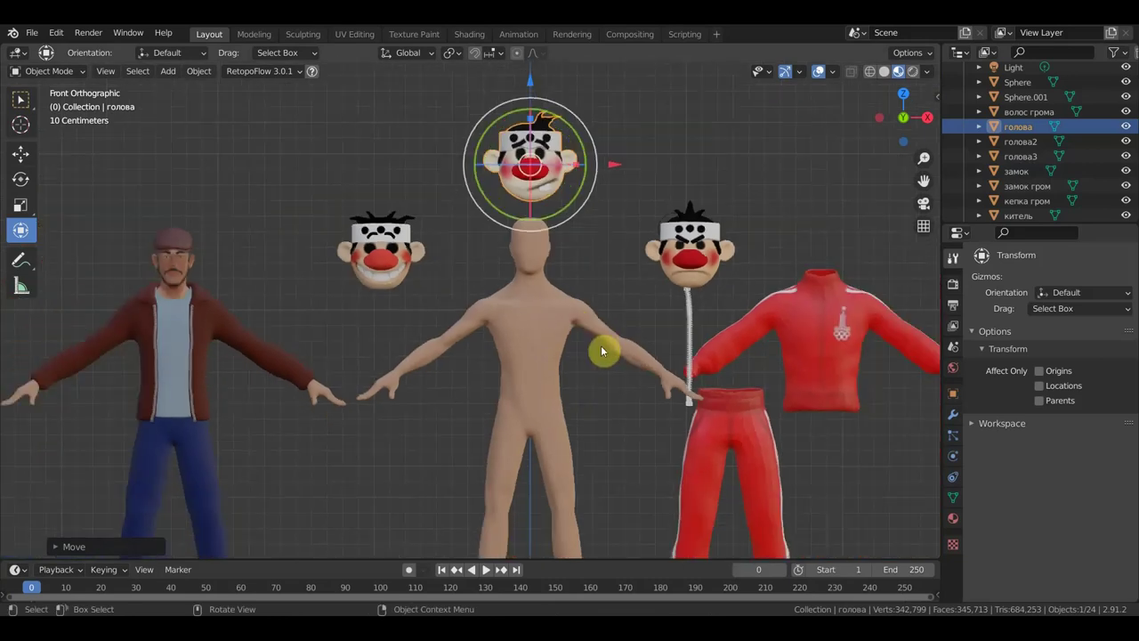
{"action": "scroll", "coordinate": [601, 349], "scroll_direction": "down", "scroll_amount": 2}
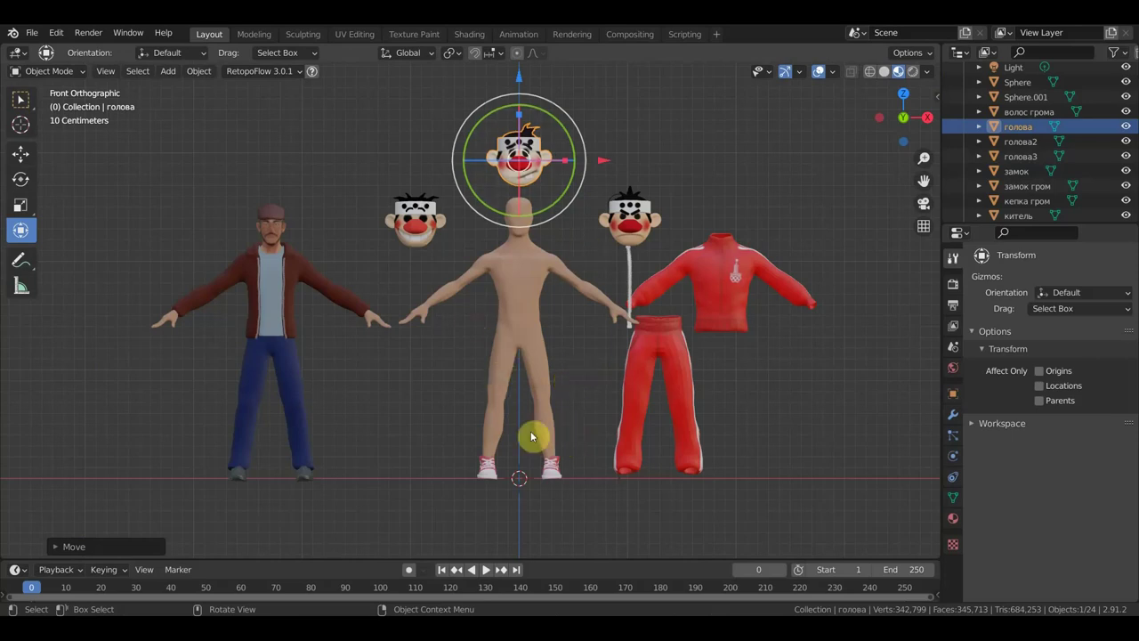
{"action": "middle_click_drag", "start_coordinate": [531, 435], "coordinate": [564, 412]}
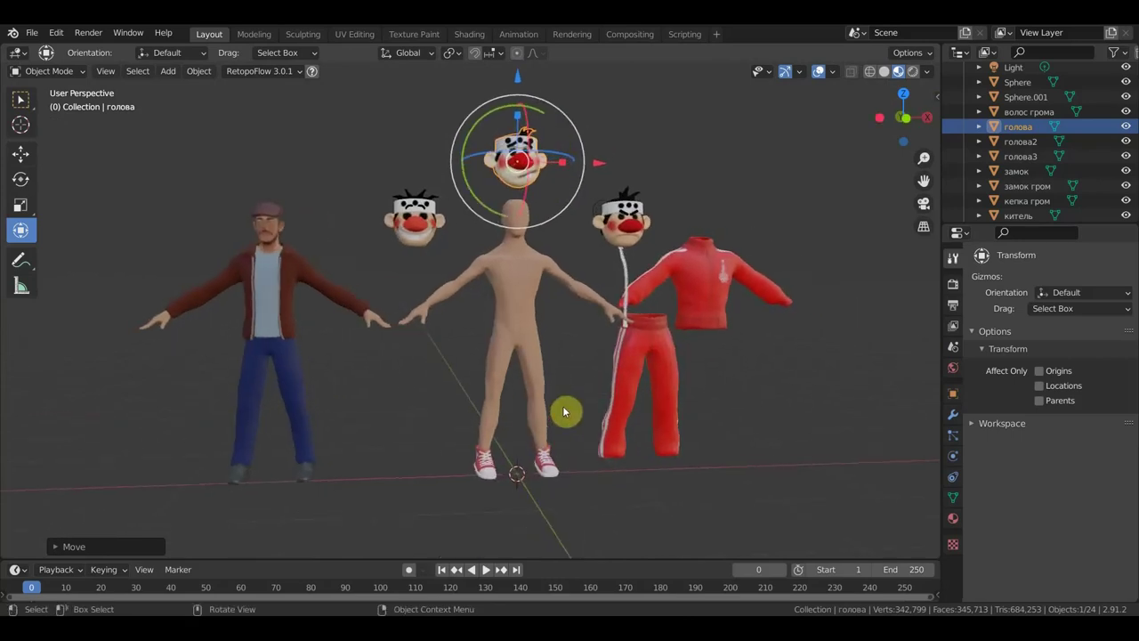
{"action": "middle_click_drag", "start_coordinate": [563, 411], "coordinate": [560, 361]}
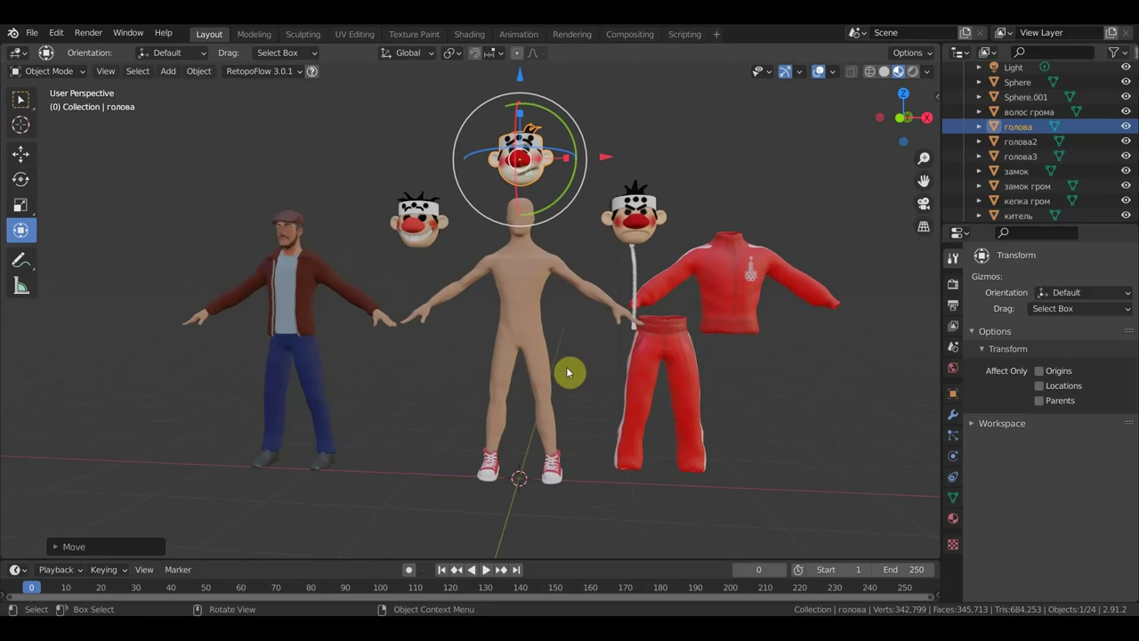
{"action": "key", "text": "KP_1"}
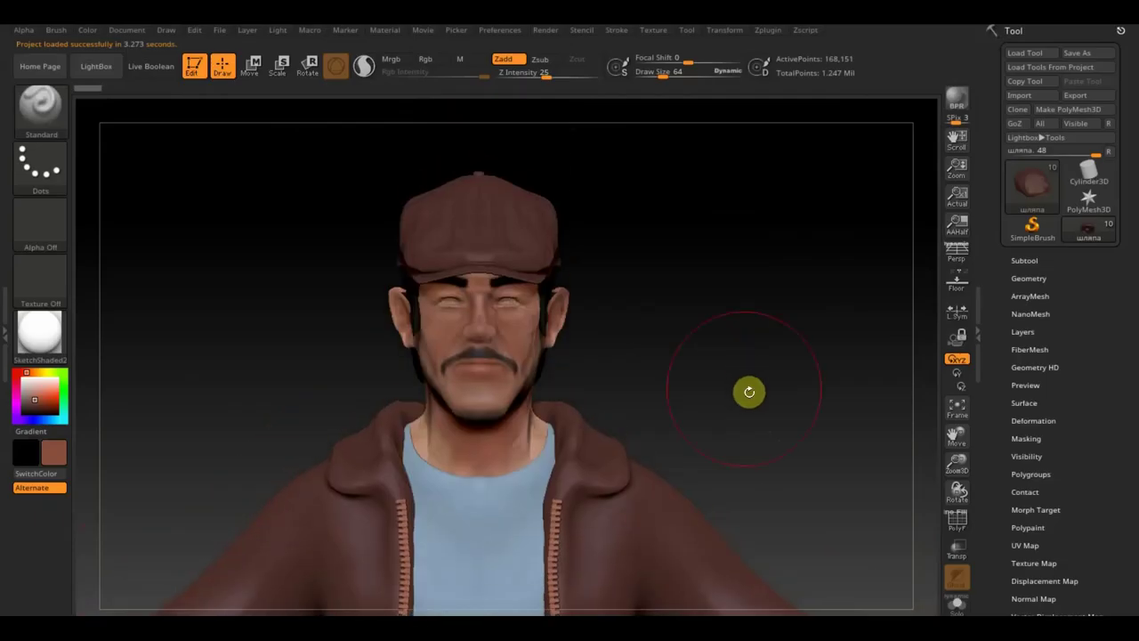
- Rotate the capped man, zoom to his face, then view him full-body from the front
{"action": "mouse_move", "coordinate": [751, 374]}
{"action": "left_mouse_down"}
{"action": "mouse_move", "coordinate": [775, 369]}
{"action": "mouse_move", "coordinate": [735, 364]}
{"action": "mouse_move", "coordinate": [775, 421]}
{"action": "left_mouse_up"}
{"action": "mouse_move", "coordinate": [757, 315]}
{"action": "left_mouse_down", "text": "alt"}
{"action": "mouse_move", "coordinate": [776, 406]}
{"action": "mouse_move", "coordinate": [734, 389]}
{"action": "mouse_move", "coordinate": [781, 386]}
{"action": "mouse_move", "coordinate": [749, 392]}
{"action": "mouse_move", "coordinate": [682, 137]}
{"action": "left_mouse_up", "text": "alt"}
{"action": "scroll", "coordinate": [753, 396], "scroll_direction": "down", "scroll_amount": 5}
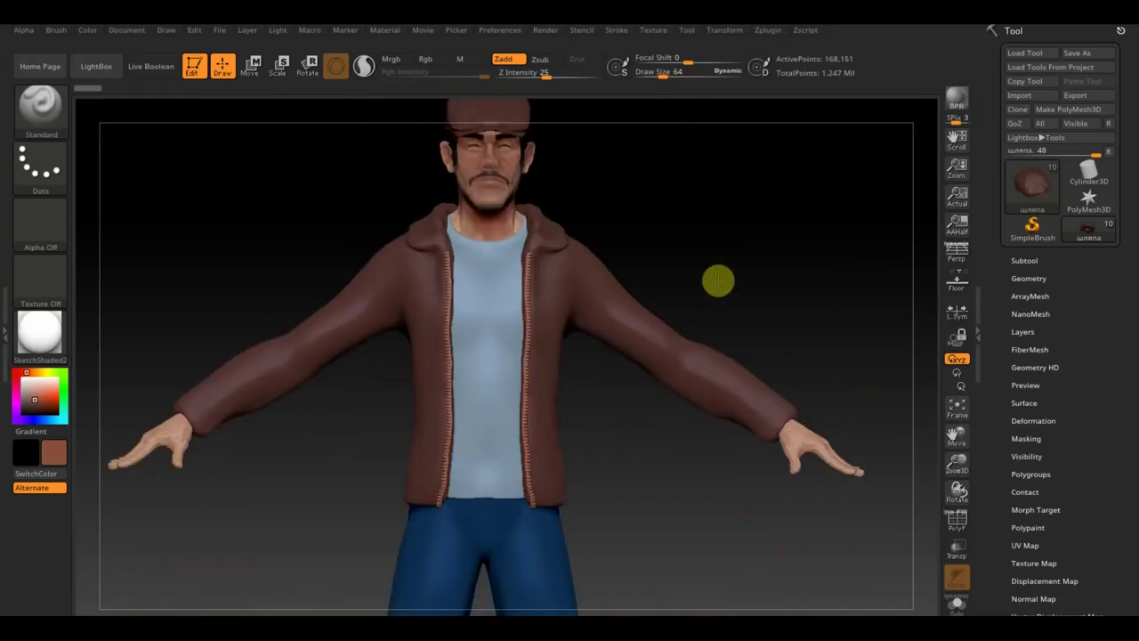
{"action": "scroll", "coordinate": [713, 259], "scroll_direction": "down", "scroll_amount": 3}
{"action": "left_click_drag", "start_coordinate": [704, 221], "coordinate": [722, 240]}
{"action": "mouse_move", "coordinate": [635, 437]}
{"action": "left_mouse_down"}
{"action": "mouse_move", "coordinate": [531, 436]}
{"action": "mouse_move", "coordinate": [623, 433]}
{"action": "left_mouse_up"}
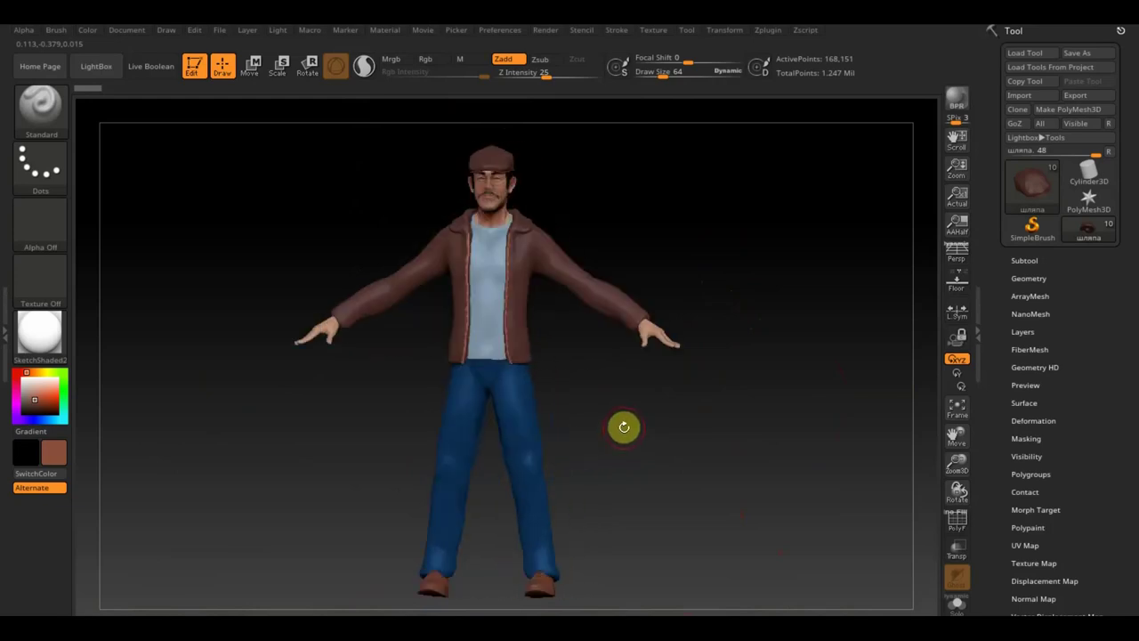
{"action": "left_click_drag", "start_coordinate": [623, 427], "coordinate": [661, 447]}
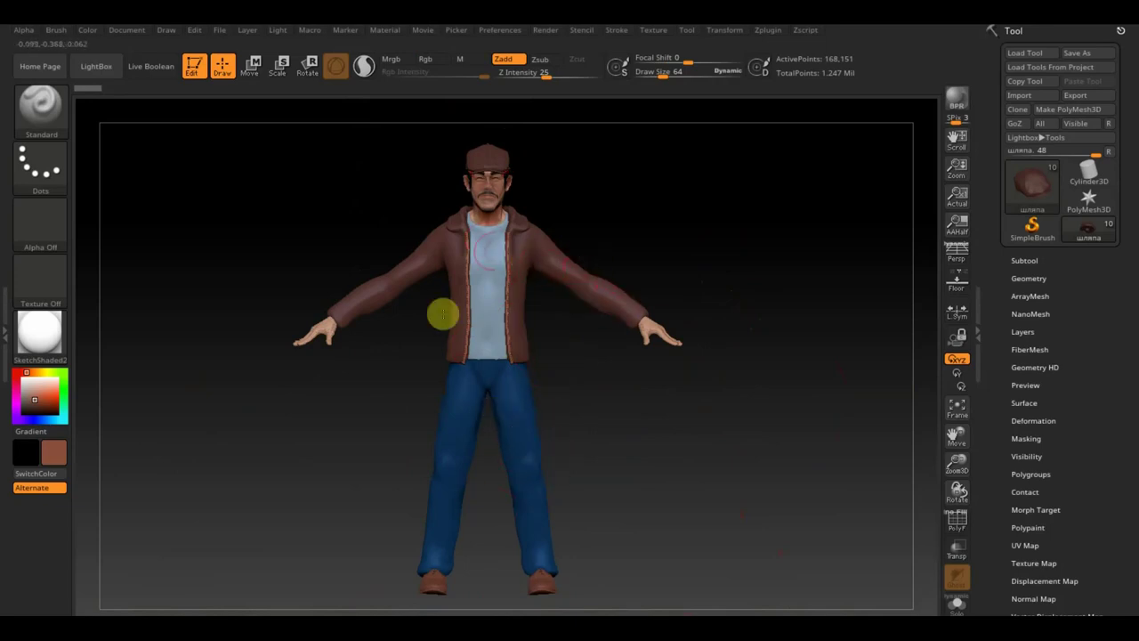
- Expand the model's subtool list and bring up the File options
{"action": "key", "text": "shift"}
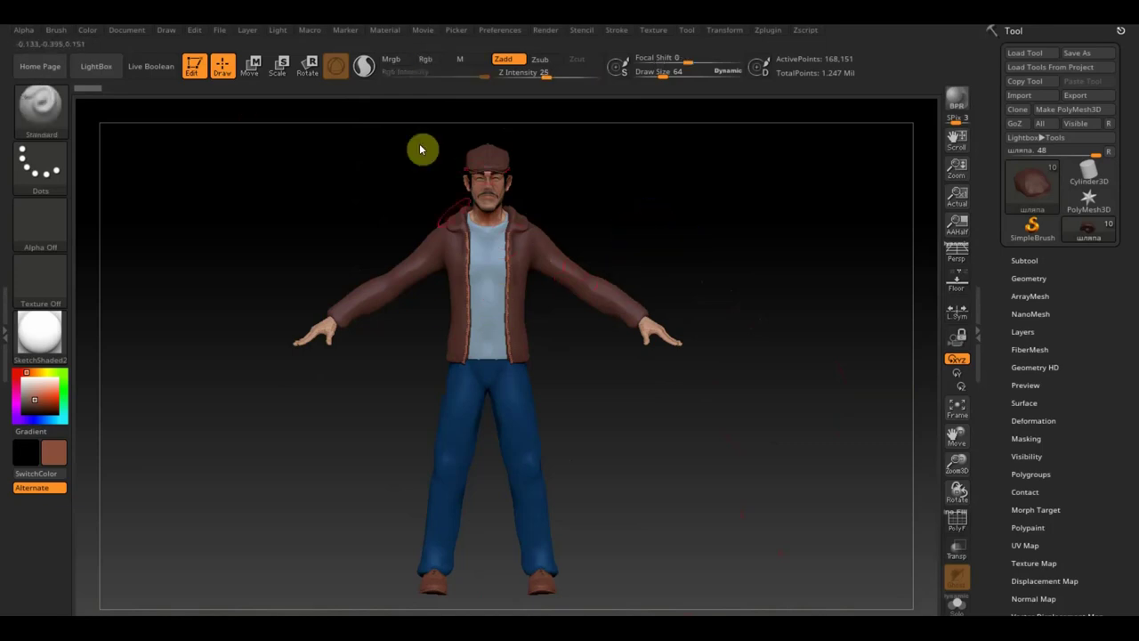
{"action": "left_click", "coordinate": [1023, 259]}
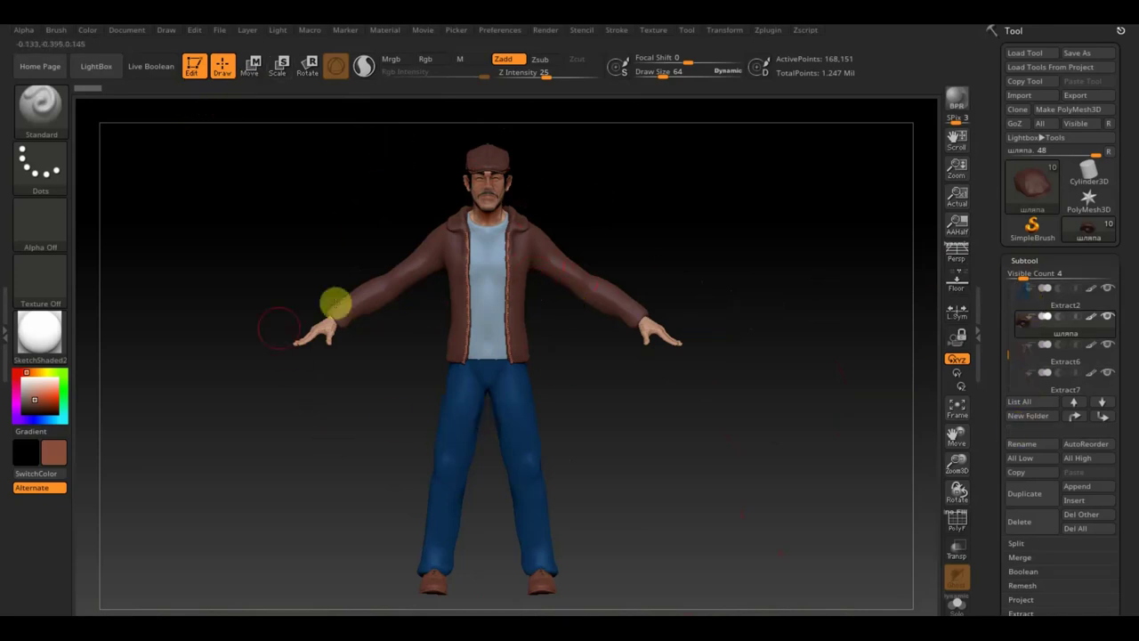
{"action": "left_click", "coordinate": [223, 32]}
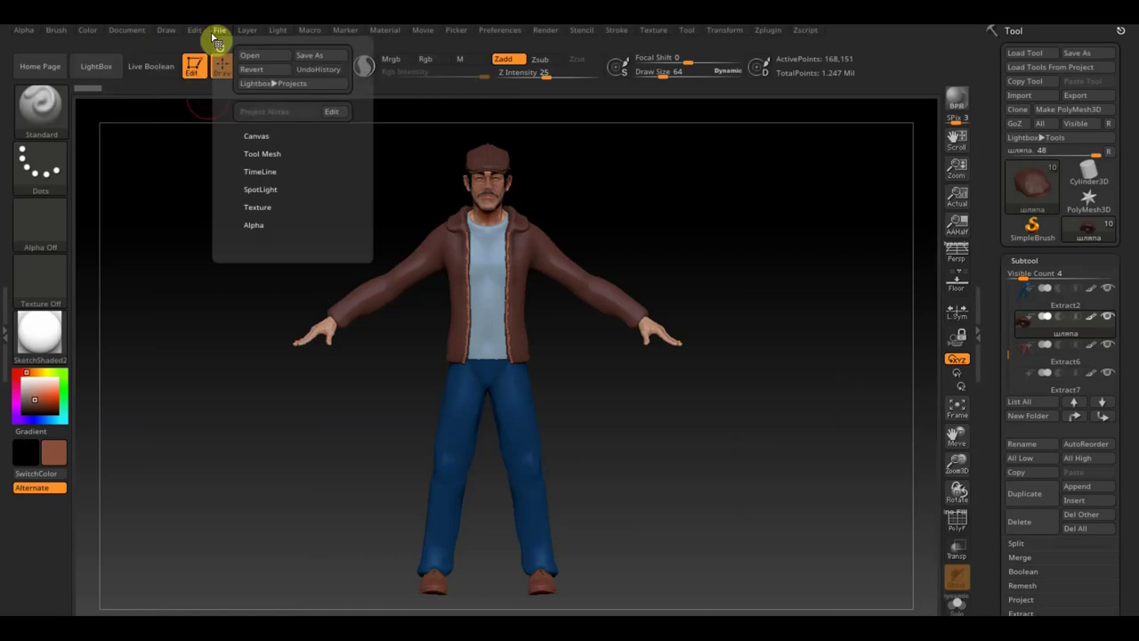
- Open the 'громила тело' project without saving, then rotate the clown to inspect it
{"action": "left_click", "coordinate": [277, 57]}
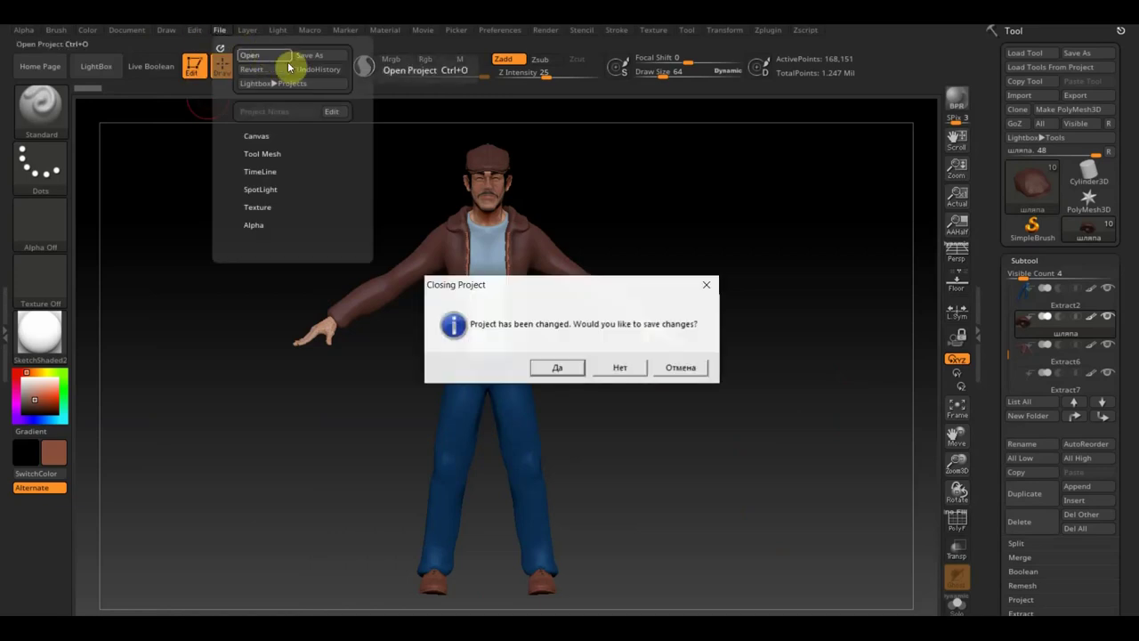
{"action": "left_click", "coordinate": [620, 368]}
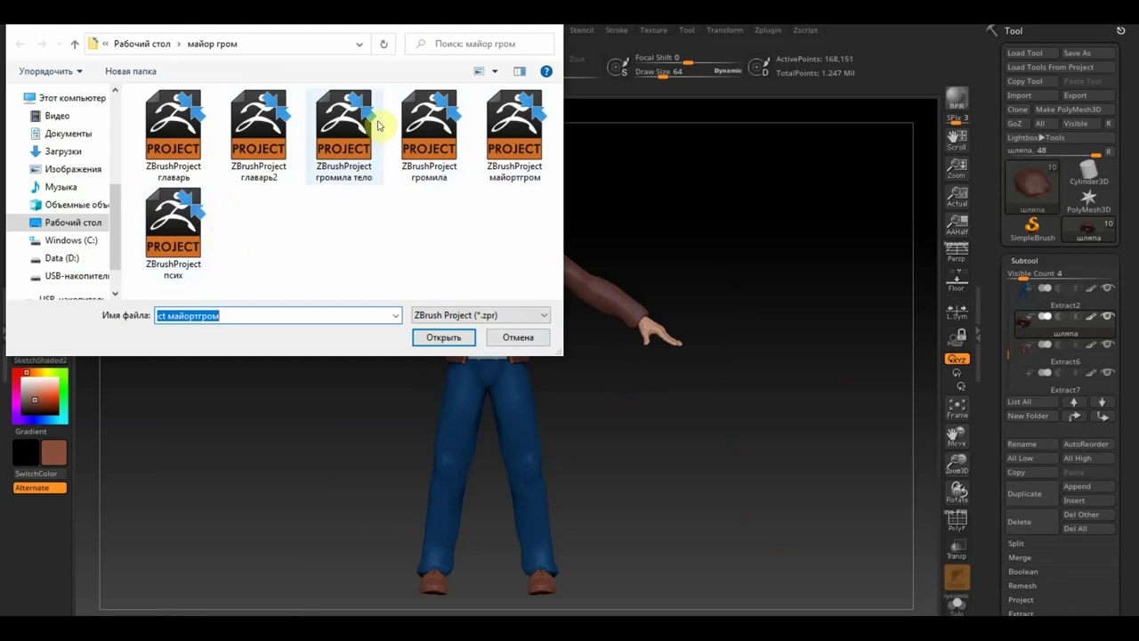
{"action": "left_click", "coordinate": [343, 141]}
{"action": "left_click", "coordinate": [445, 336]}
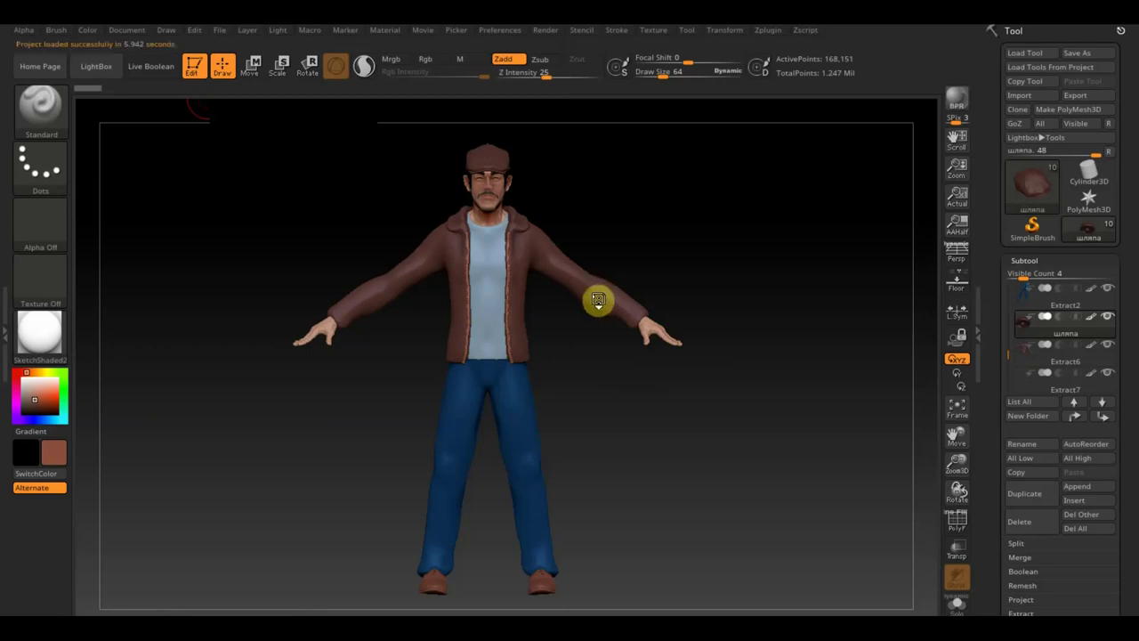
{"action": "mouse_move", "coordinate": [770, 453]}
{"action": "left_mouse_down"}
{"action": "mouse_move", "coordinate": [677, 446]}
{"action": "mouse_move", "coordinate": [700, 503]}
{"action": "mouse_move", "coordinate": [709, 430]}
{"action": "mouse_move", "coordinate": [667, 272]}
{"action": "mouse_move", "coordinate": [703, 318]}
{"action": "left_mouse_up"}
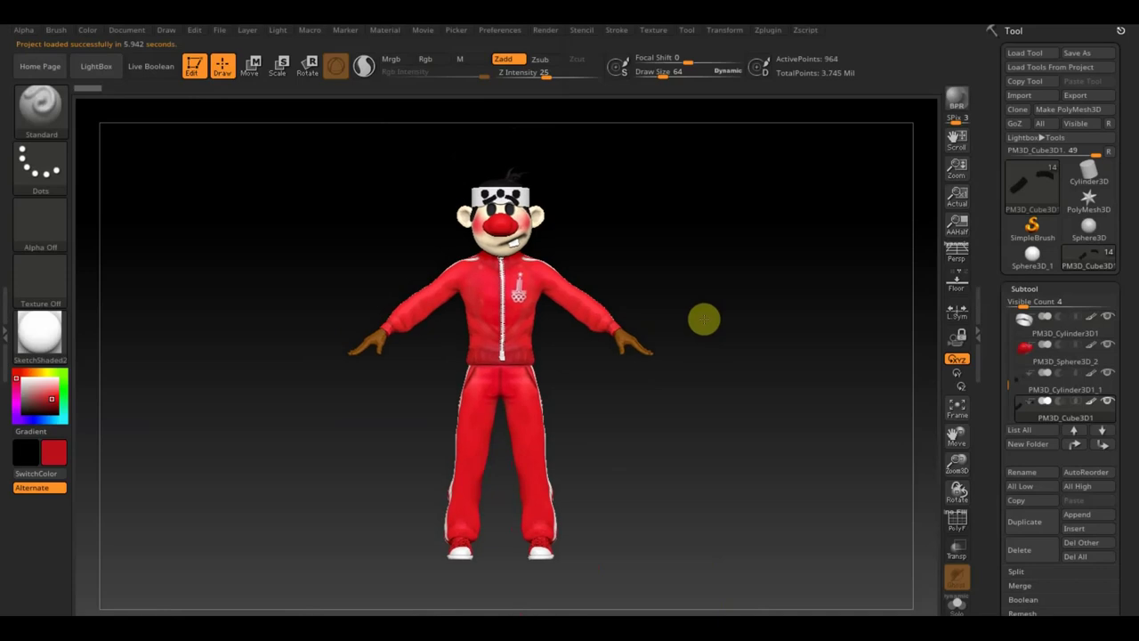
- Turn on PolyF wireframe display on the clown
{"action": "left_click", "coordinate": [960, 524]}
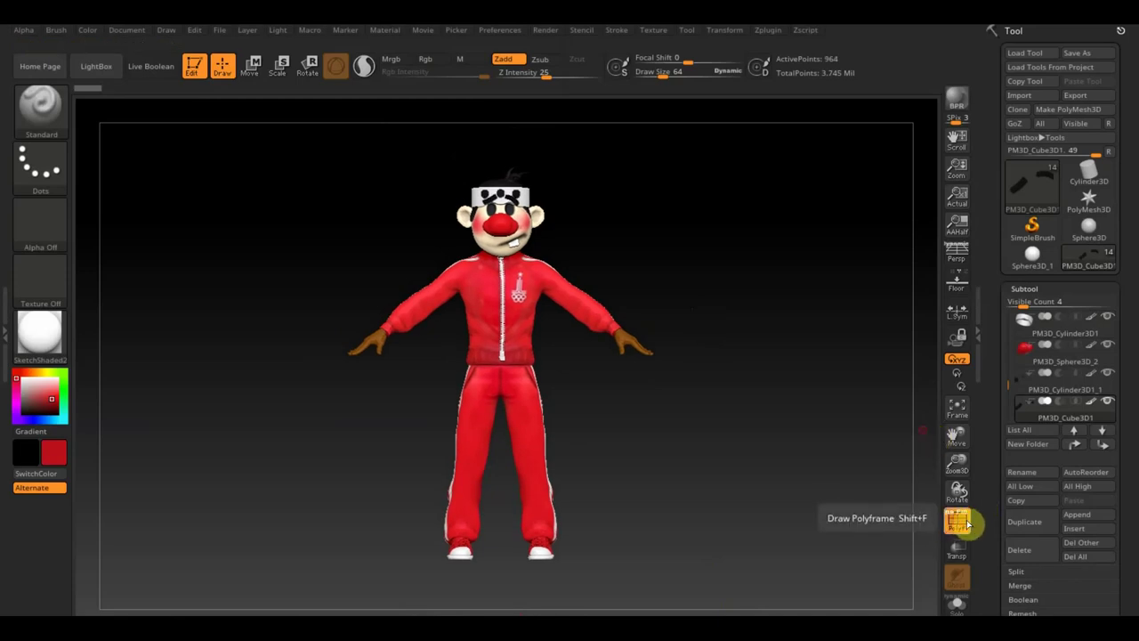
{"action": "left_click", "coordinate": [960, 525]}
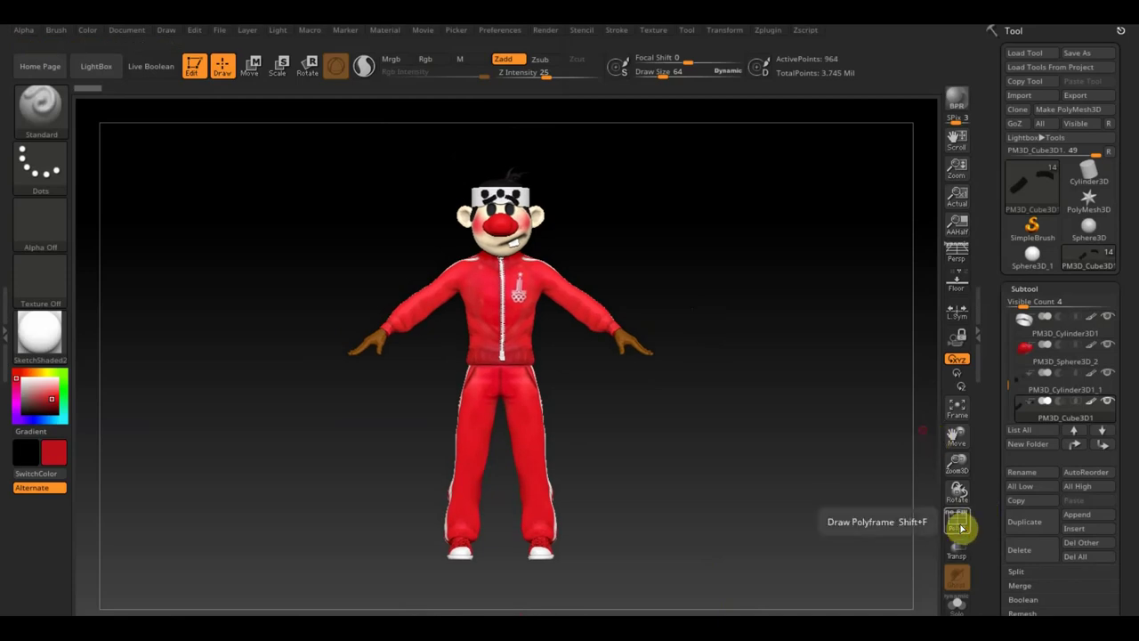
{"action": "left_click", "coordinate": [960, 525]}
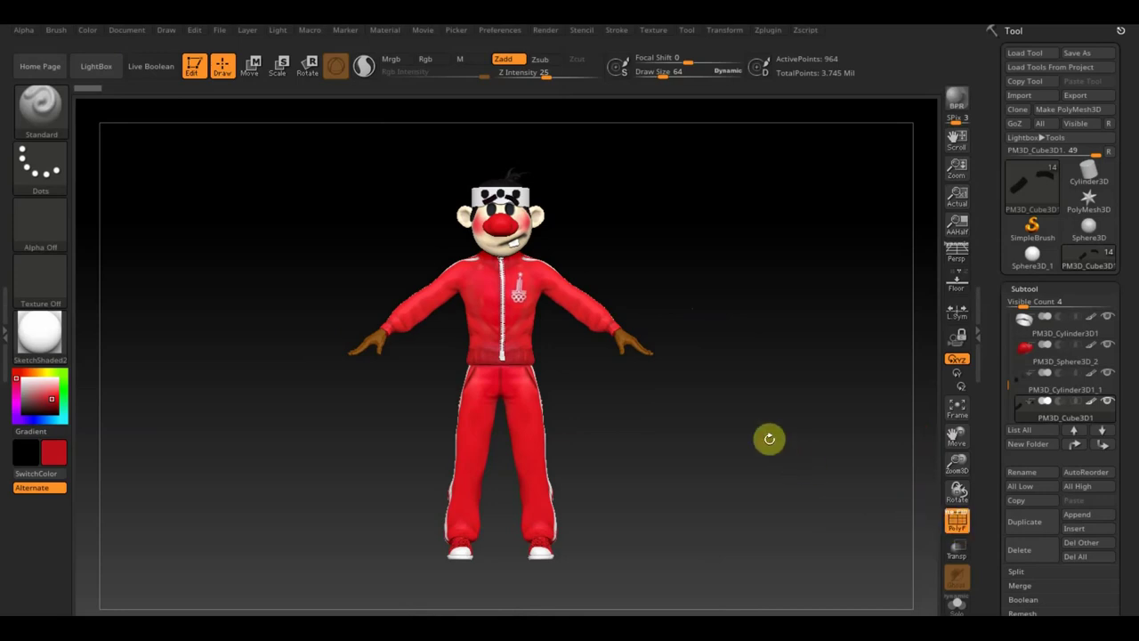
- Make the face, then jacket Extract2, the active subtool and zoom in
{"action": "key", "text": "F1"}
{"action": "key", "text": "n"}
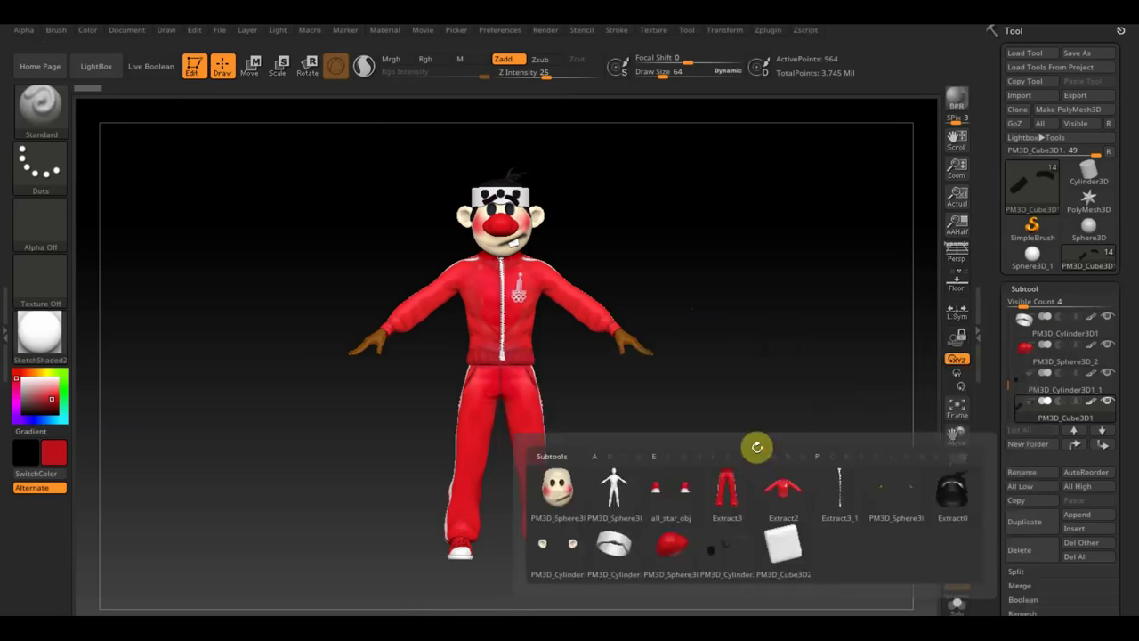
{"action": "left_click", "coordinate": [569, 495]}
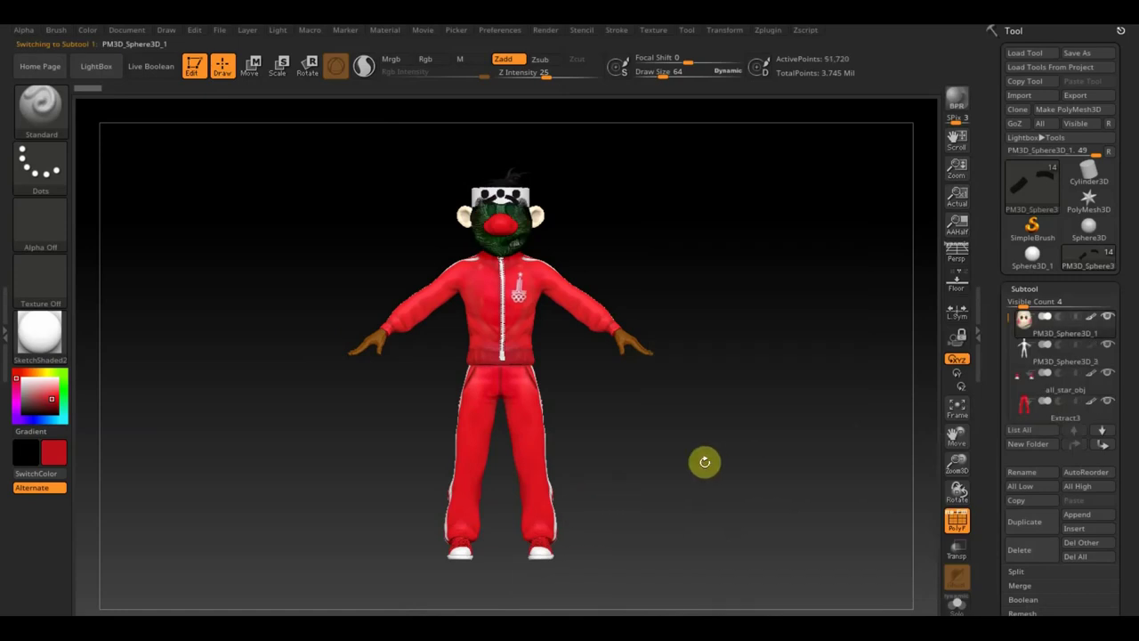
{"action": "key", "text": "n"}
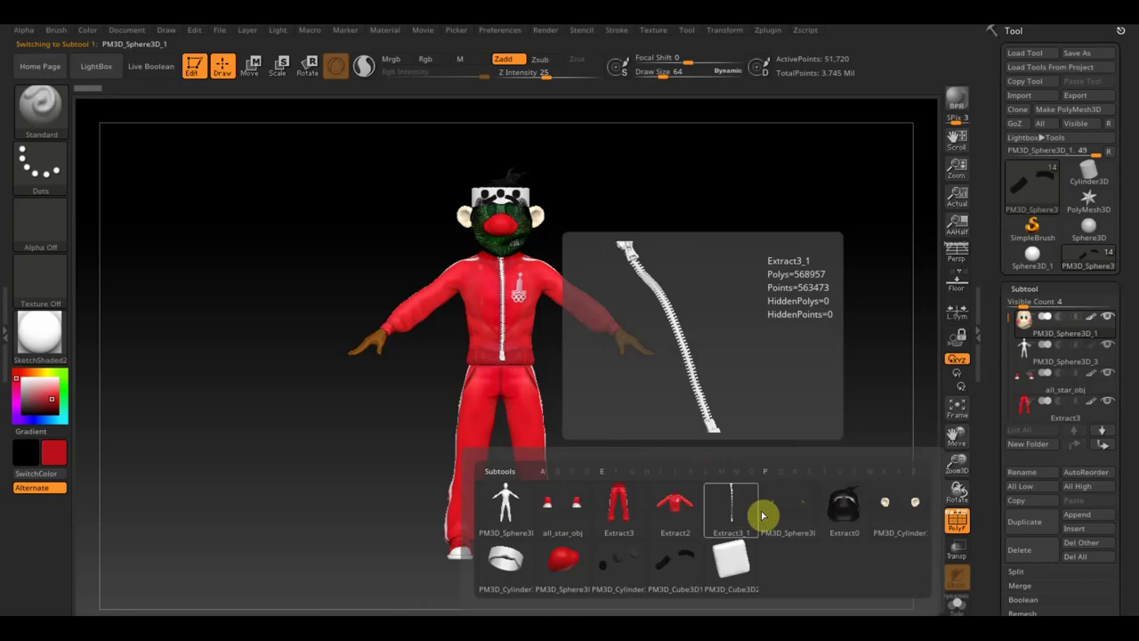
{"action": "left_click", "coordinate": [678, 514]}
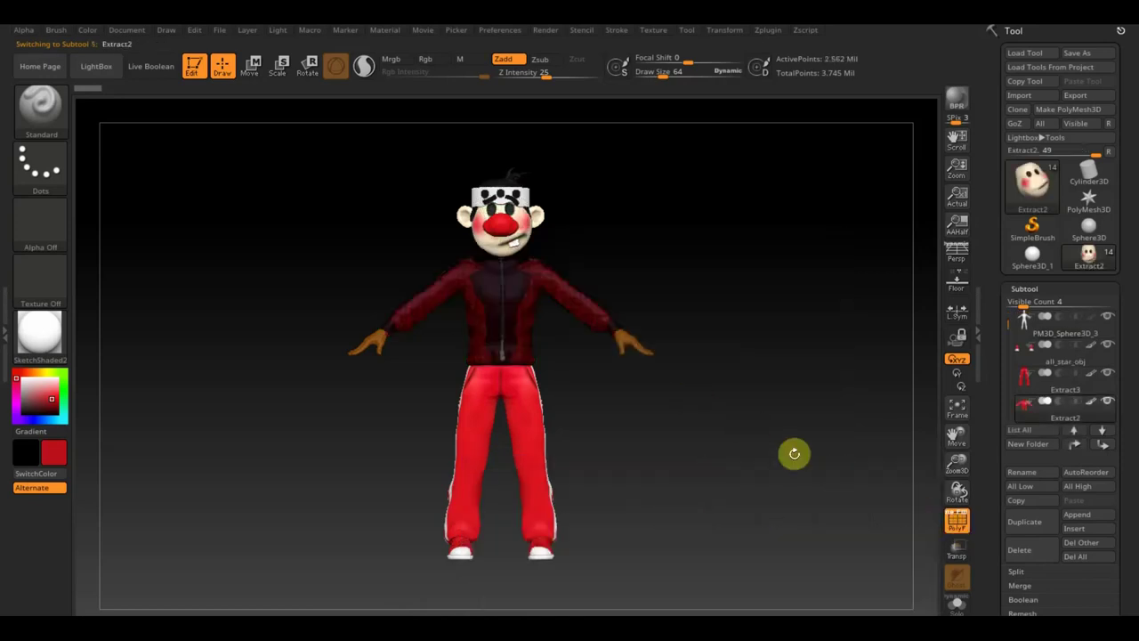
{"action": "mouse_move", "coordinate": [798, 494]}
{"action": "left_mouse_down", "text": "alt"}
{"action": "mouse_move", "coordinate": [852, 602]}
{"action": "mouse_move", "coordinate": [817, 424]}
{"action": "mouse_move", "coordinate": [817, 259]}
{"action": "left_mouse_up", "text": "alt"}
- Turn off PolyF and rotate the textured clown to the side and back to front
{"action": "left_click", "coordinate": [961, 526]}
{"action": "mouse_move", "coordinate": [732, 506]}
{"action": "left_mouse_down"}
{"action": "mouse_move", "coordinate": [775, 521]}
{"action": "mouse_move", "coordinate": [566, 522]}
{"action": "mouse_move", "coordinate": [748, 506]}
{"action": "mouse_move", "coordinate": [752, 535]}
{"action": "left_mouse_up"}
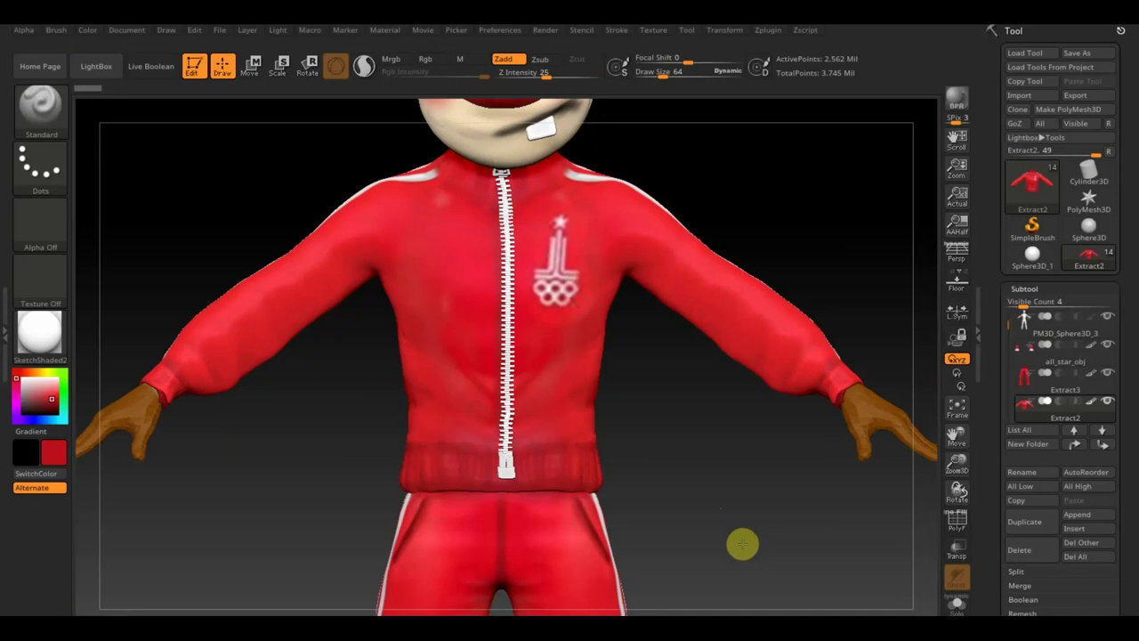
{"action": "mouse_move", "coordinate": [742, 544]}
{"action": "left_mouse_down", "text": "alt"}
{"action": "mouse_move", "coordinate": [704, 442]}
{"action": "mouse_move", "coordinate": [691, 535]}
{"action": "left_mouse_up", "text": "alt"}
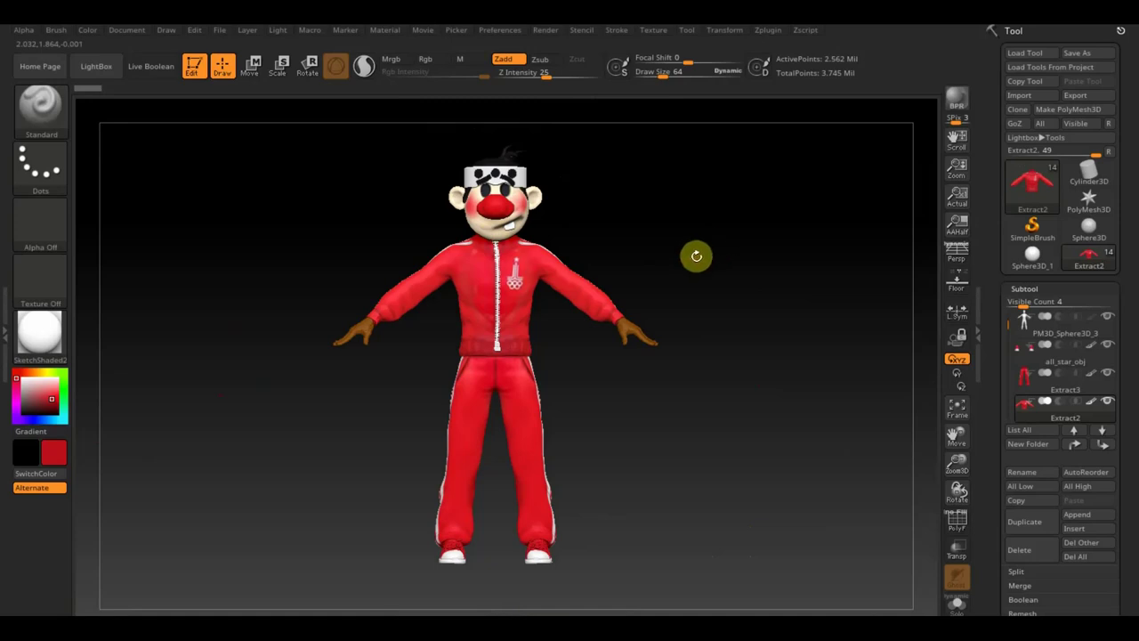
{"action": "mouse_move", "coordinate": [691, 256]}
{"action": "left_mouse_down"}
{"action": "mouse_move", "coordinate": [753, 254]}
{"action": "mouse_move", "coordinate": [643, 257]}
{"action": "left_mouse_up"}
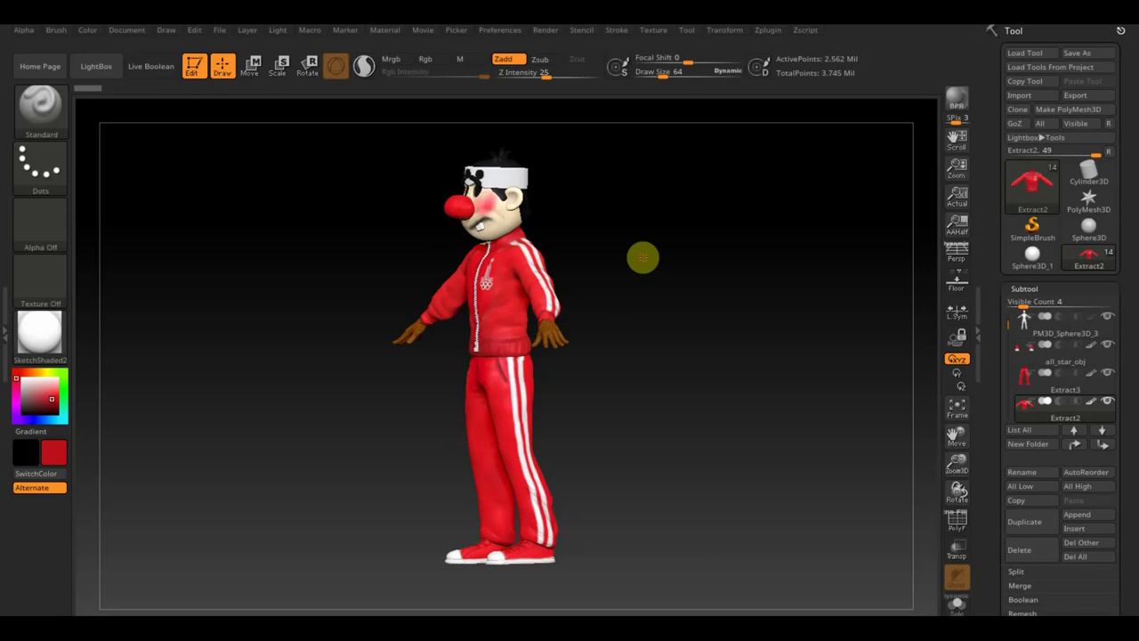
{"action": "mouse_move", "coordinate": [622, 313]}
{"action": "left_mouse_down"}
{"action": "mouse_move", "coordinate": [725, 323]}
{"action": "mouse_move", "coordinate": [717, 300]}
{"action": "mouse_move", "coordinate": [670, 308]}
{"action": "mouse_move", "coordinate": [696, 342]}
{"action": "left_mouse_up"}
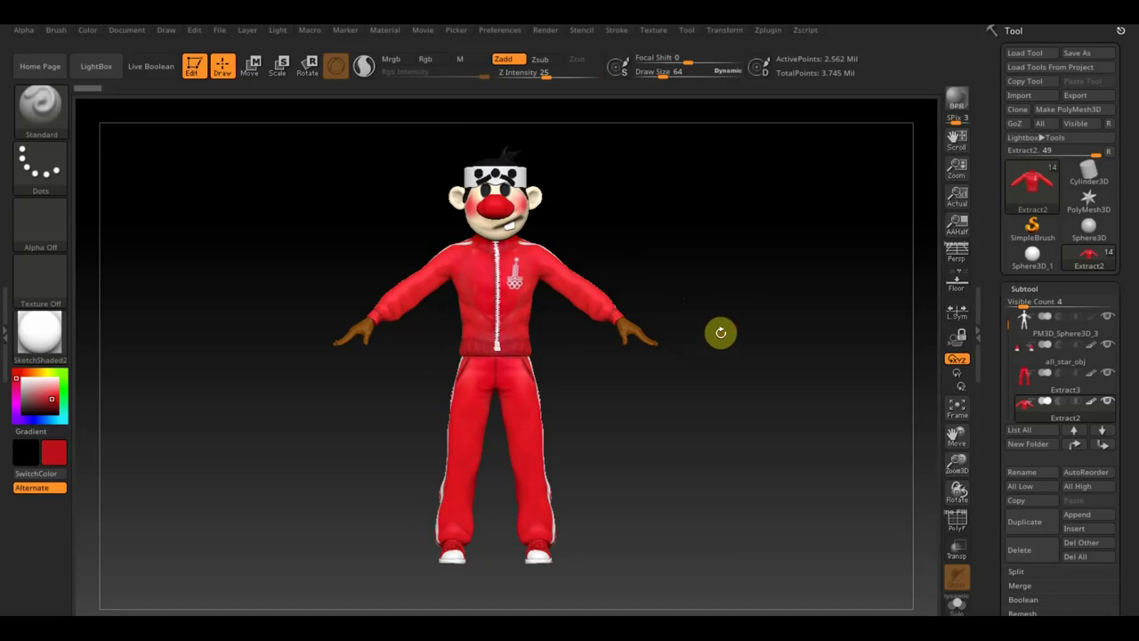